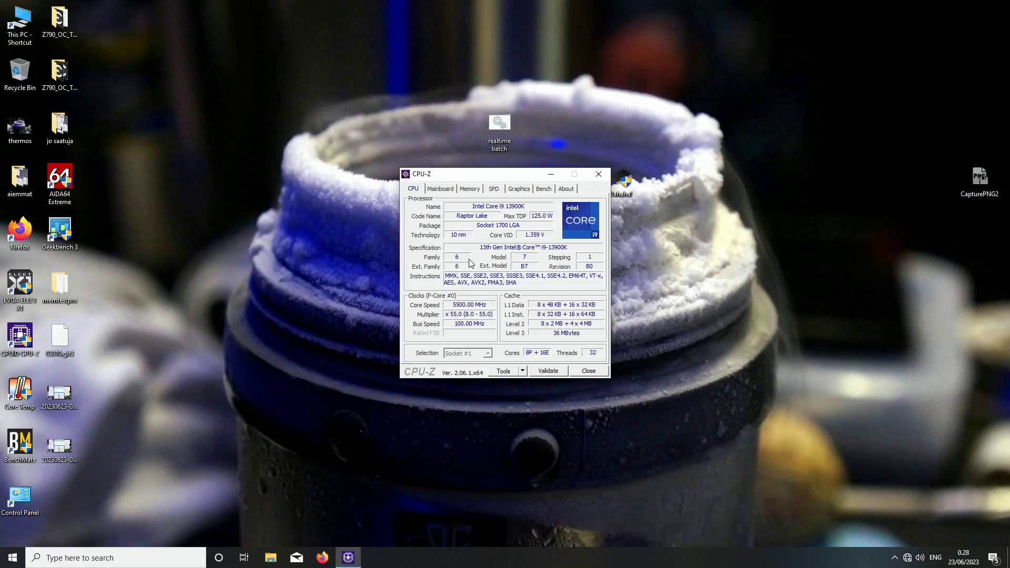
Examine the SPD data of the installed memory modules and the processor details in CPU-Z, and close it
click(494, 189)
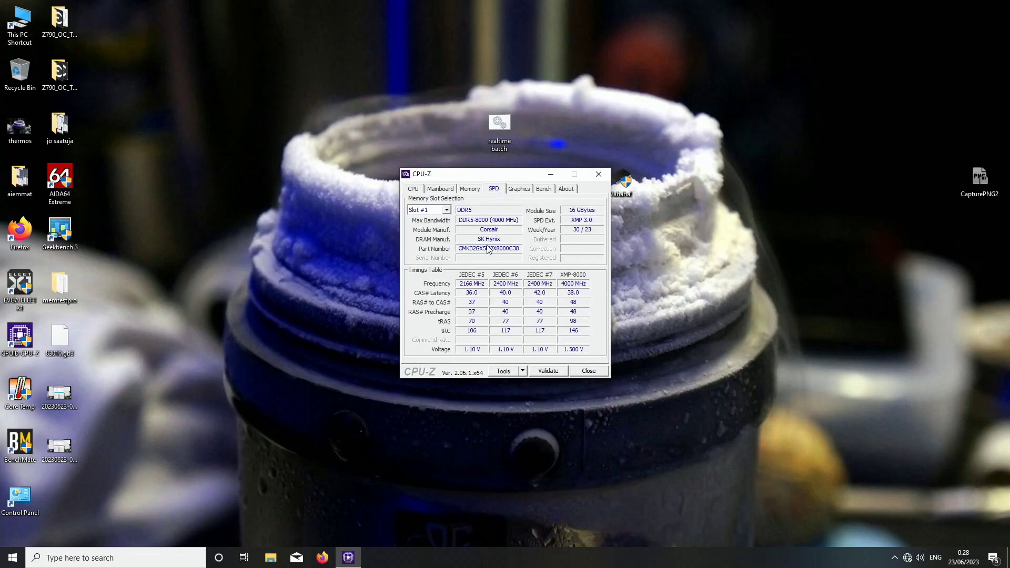
click(433, 212)
click(420, 227)
click(439, 210)
click(440, 219)
click(414, 189)
drag(458, 177, 286, 70)
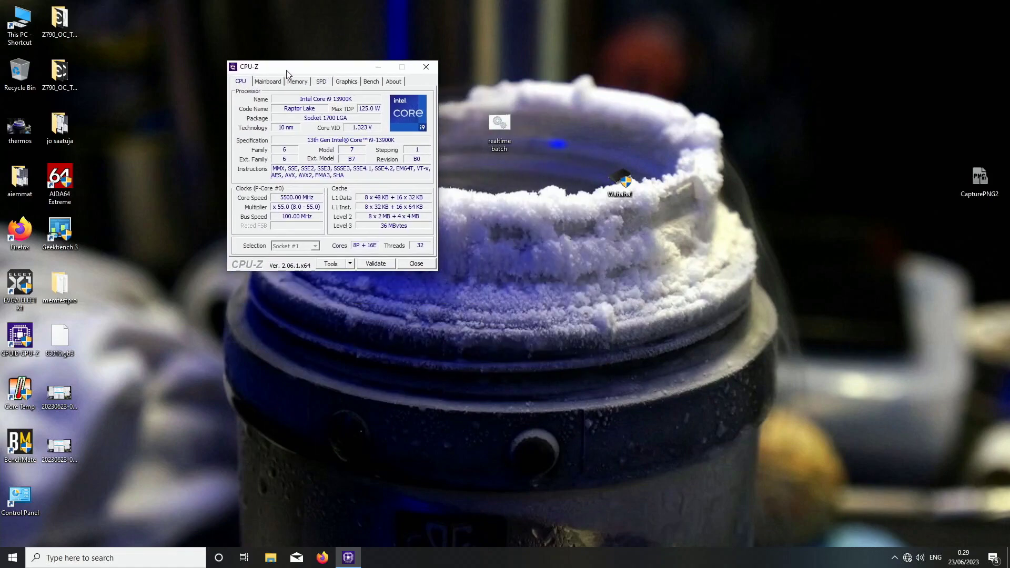
click(424, 264)
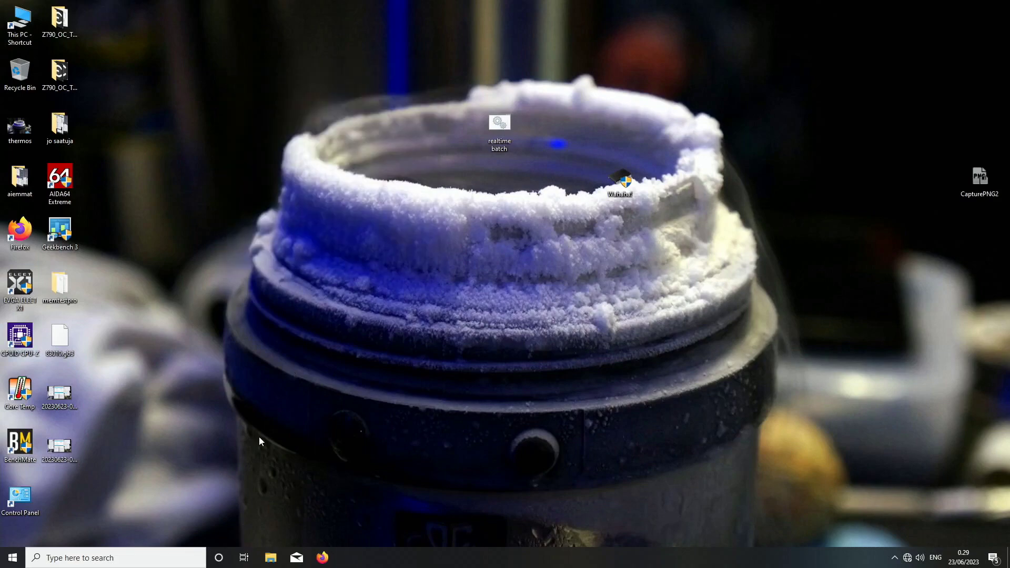
View the saved Geekbench result screenshot 20230623-003946.png from the desktop and close it
double_click(67, 450)
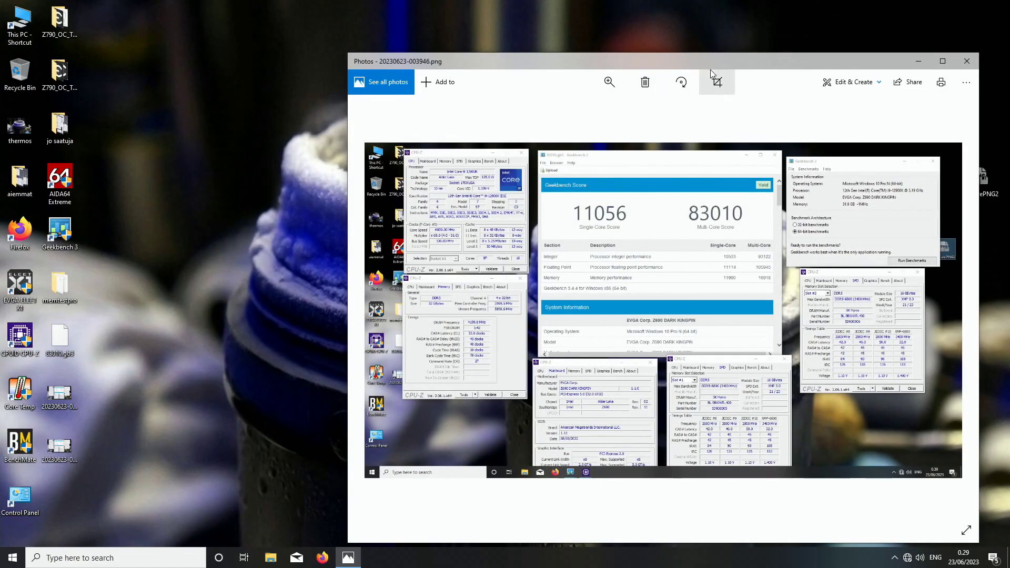
drag(727, 61, 595, 38)
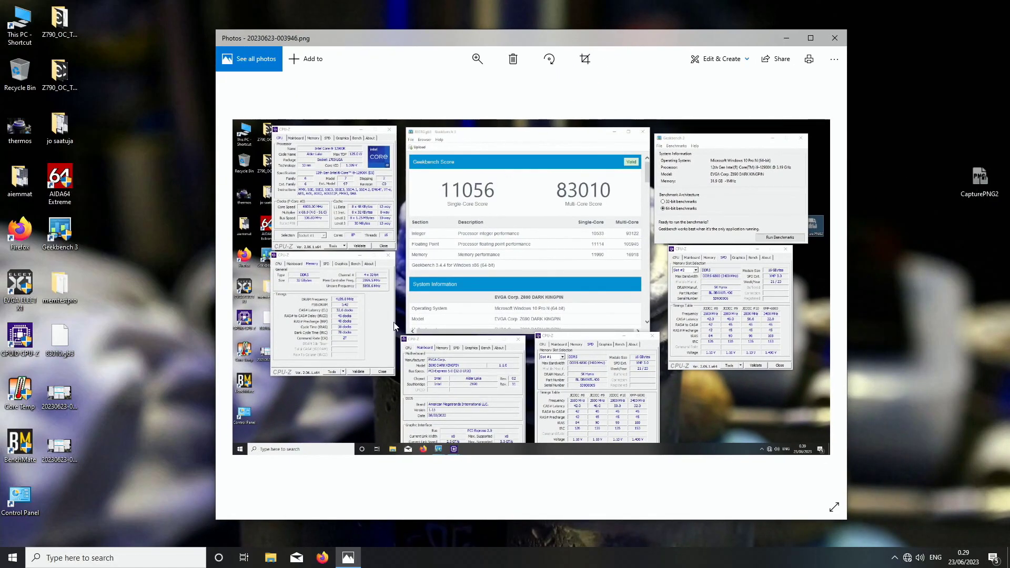
click(834, 38)
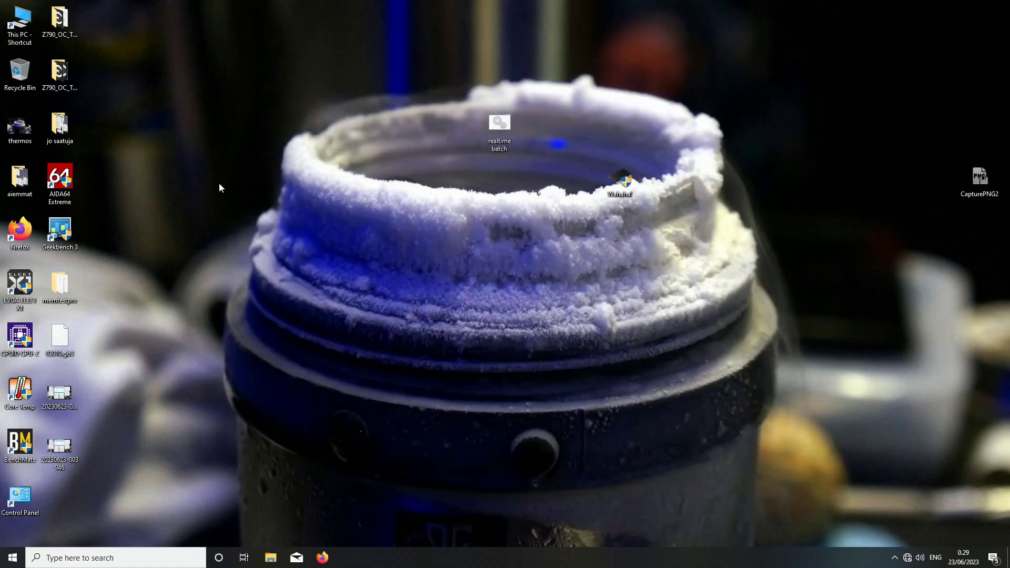
Restart the computer to get into the BIOS setup
click(9, 552)
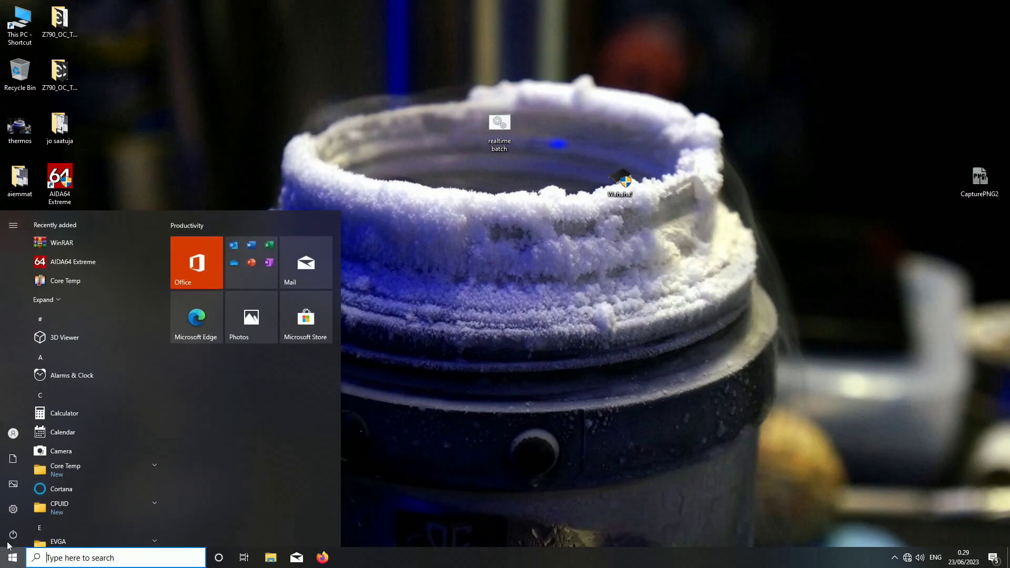
click(13, 534)
click(25, 508)
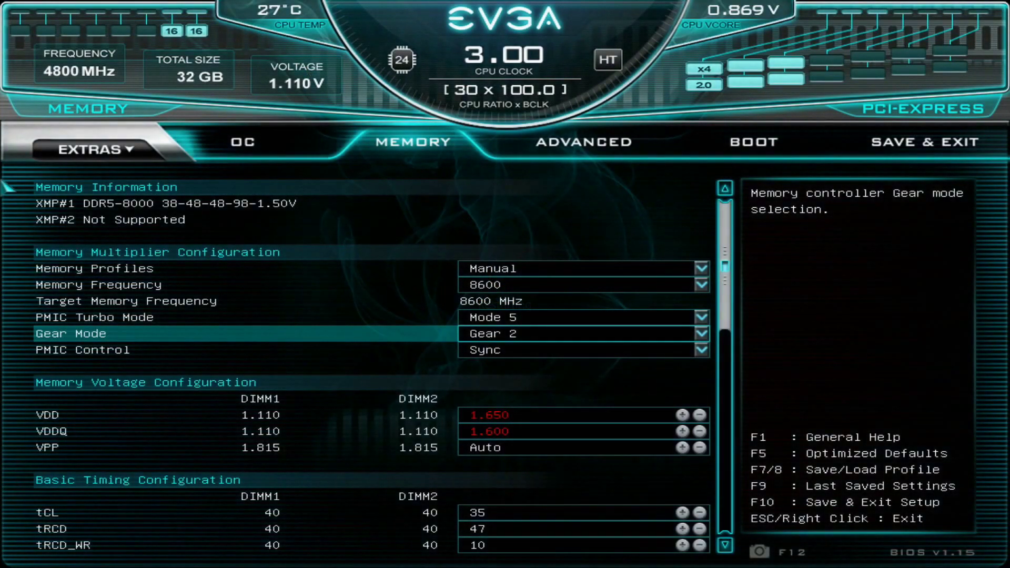
Examine the BIOS memory multiplier settings, including profile, frequency, PMIC Turbo Mode, Gear Mode and PMIC Control
key(Up)
key(Up)
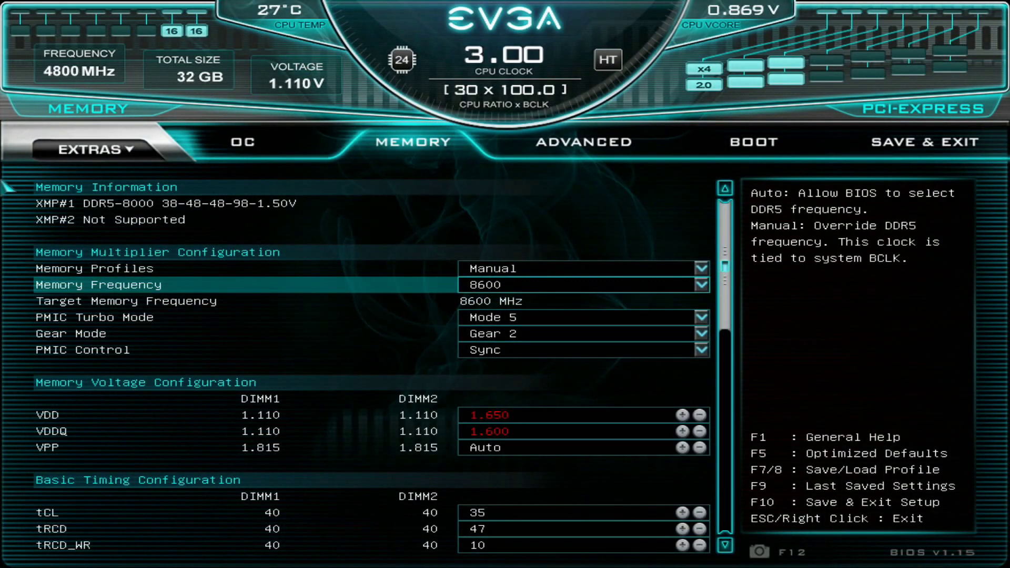
key(Up)
key(Down)
key(Down)
key(Down)
key(Down)
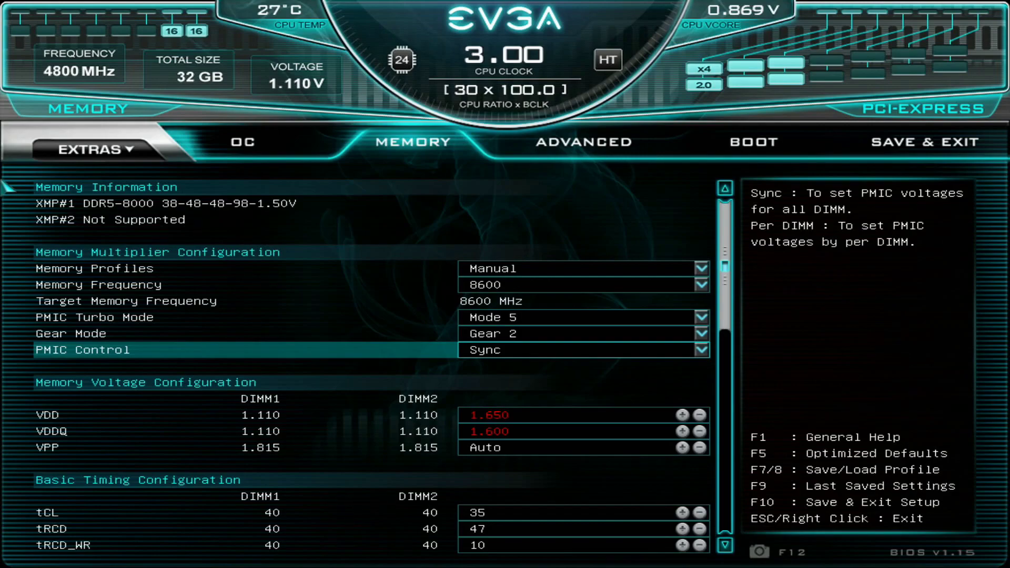
key(Down)
key(Down)
key(Up)
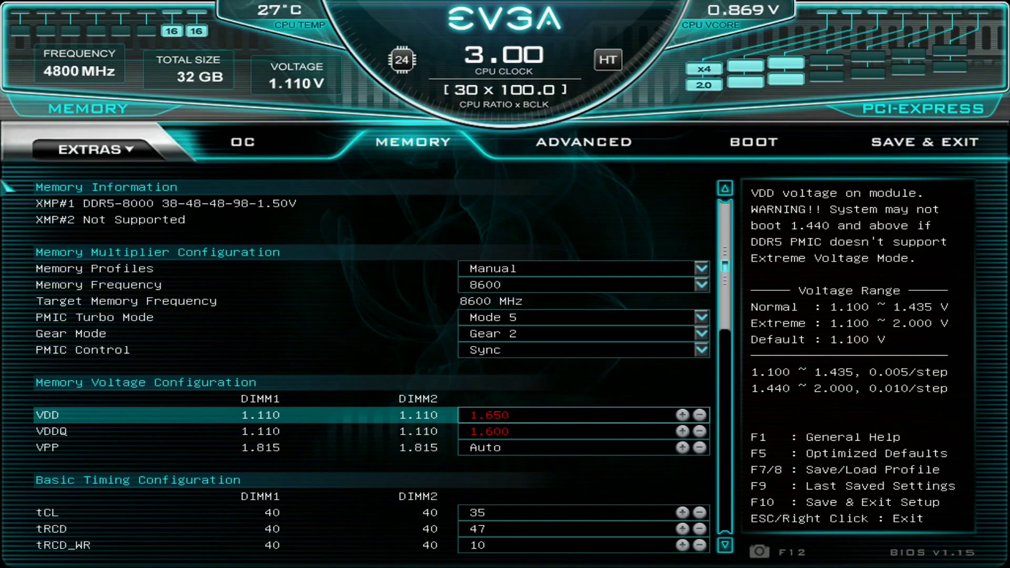
Examine the memory voltages and the basic and second timing configuration for both DIMMs
key(Down)
key(Down)
key(Down)
key(Down)
key(Down)
key(Down)
key(Down)
key(Down)
key(Down)
key(Down)
key(Down)
key(Down)
key(Down)
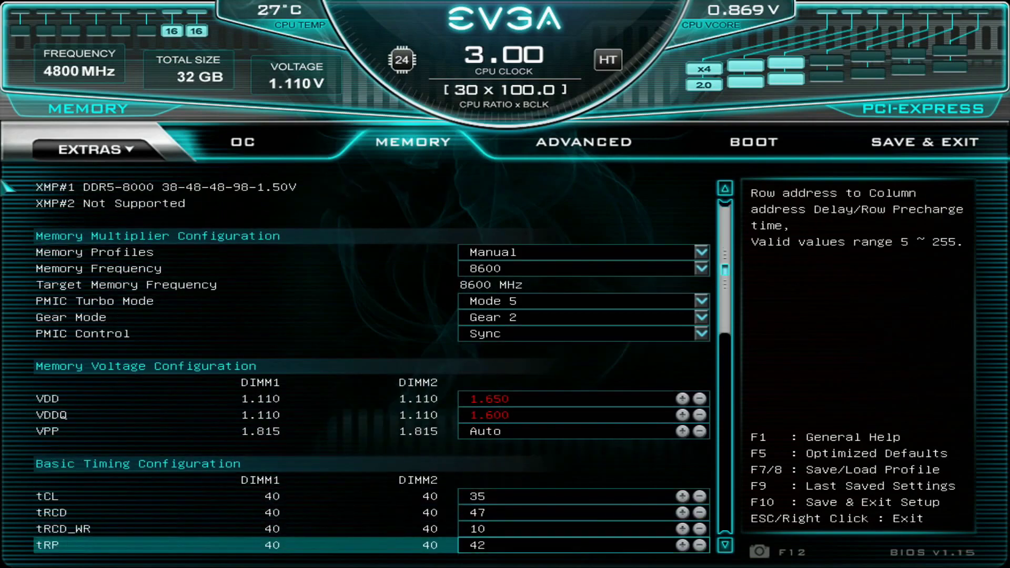
key(Down)
key(Down)
key(Down)
key(Down)
key(Down)
key(Down)
key(Down)
key(Down)
key(Down)
key(Down)
key(Down)
key(Down)
key(Down)
key(Down)
key(Down)
key(Down)
key(Down)
key(Down)
key(Down)
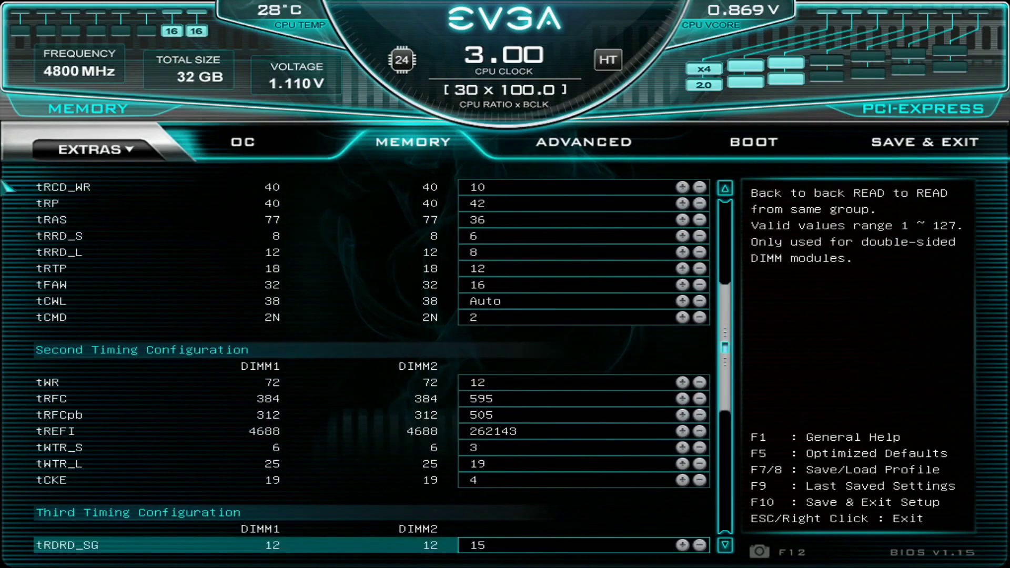
Examine the third timing configuration values from tRDRD_SG to tPRPDEN
key(Down)
key(Down)
key(Down)
key(Down)
key(Down)
key(Down)
key(Down)
key(Down)
key(Down)
key(Down)
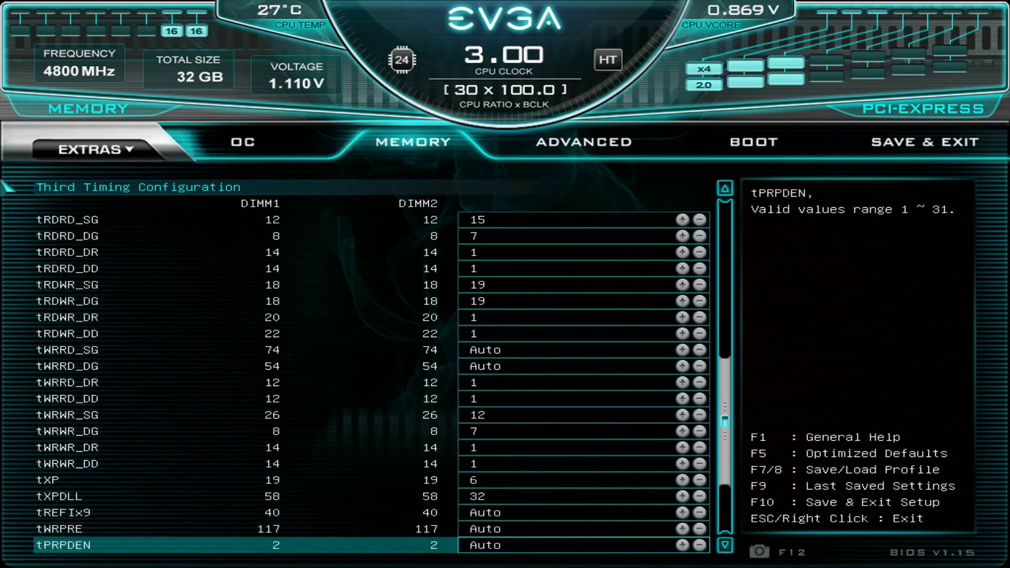
Examine the CPU overclocking settings on the OC page, including core ratio limits, RING Ratio and AVX offsets
key(Left)
key(Down)
key(Down)
key(Down)
key(Down)
key(Down)
key(Down)
key(Down)
key(Down)
key(Down)
key(Down)
key(Down)
key(Down)
key(Down)
key(Down)
key(Down)
key(Down)
key(Down)
key(Down)
key(Down)
key(Down)
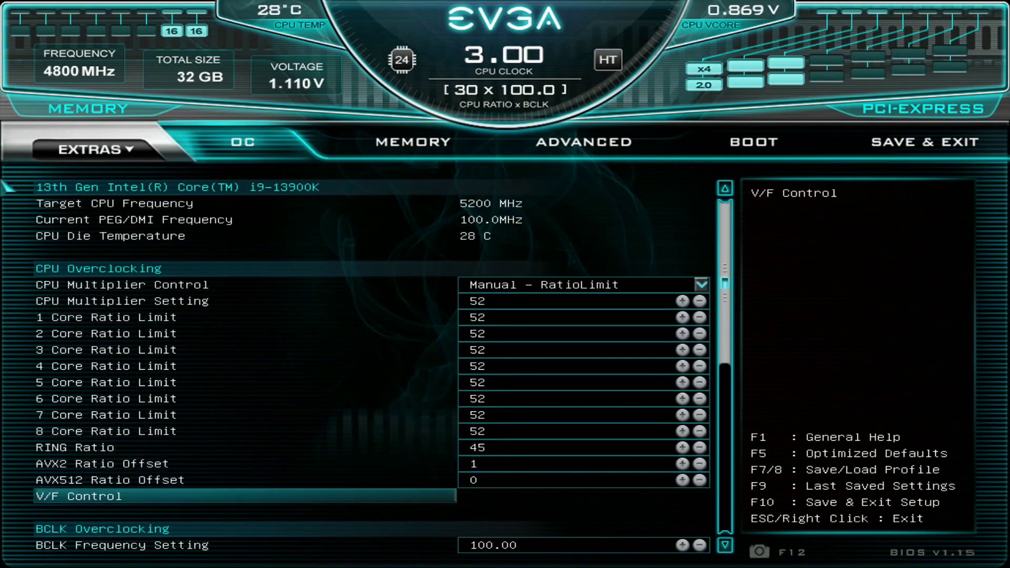
Examine the BCLK overclocking and Voltage Control settings on the OC page, down to the PLL voltages
key(Down)
key(Down)
key(Down)
key(Down)
key(Down)
key(Down)
key(Down)
key(Down)
key(Down)
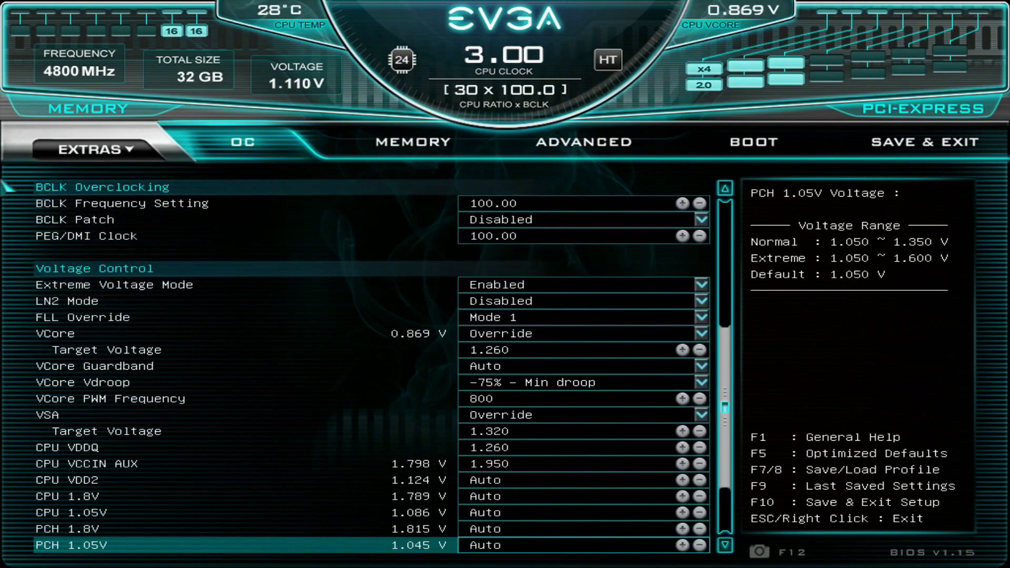
key(Down)
key(Down)
key(Down)
key(Down)
key(Down)
key(Down)
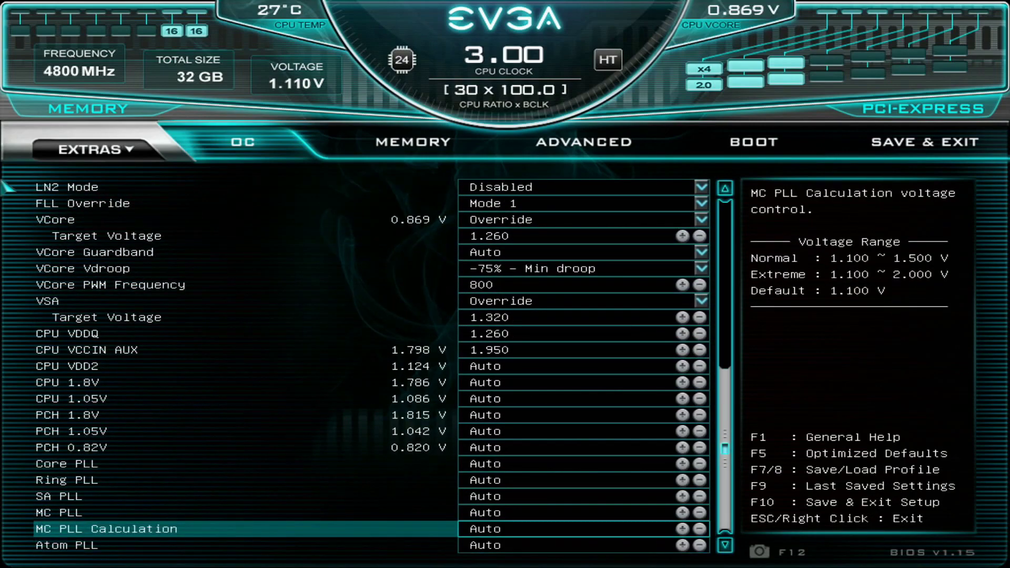
key(Up)
key(Up)
key(Up)
key(Up)
key(Up)
key(Up)
key(Up)
key(Up)
key(Up)
key(Up)
key(Up)
key(Up)
key(Up)
key(Up)
key(Up)
key(Up)
key(Up)
Try to change CSM Support in the CSM Configuration of the BIOS boot settings
key(Right)
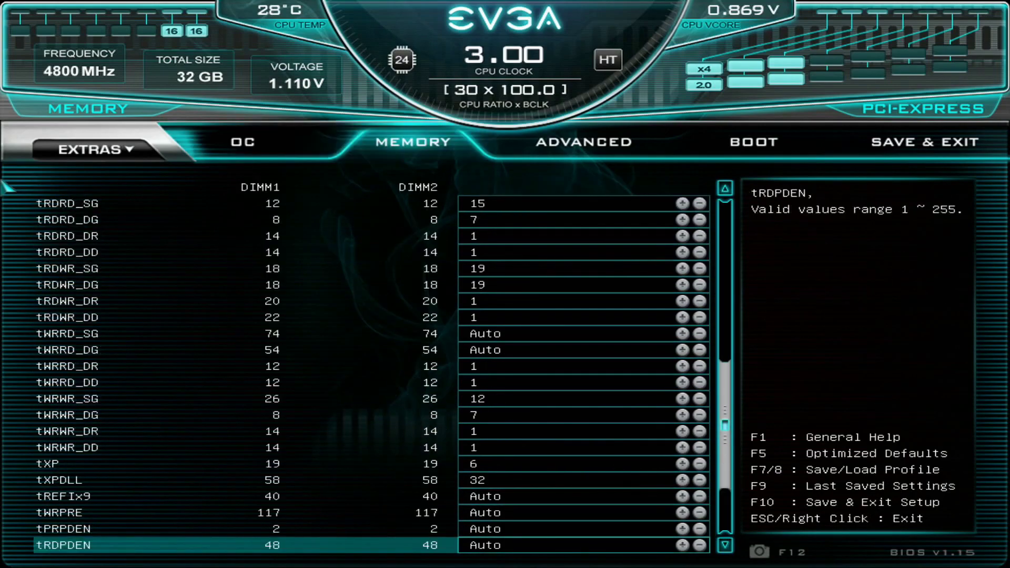
key(Up)
key(Right)
key(Right)
key(Down)
key(Down)
key(Down)
key(Down)
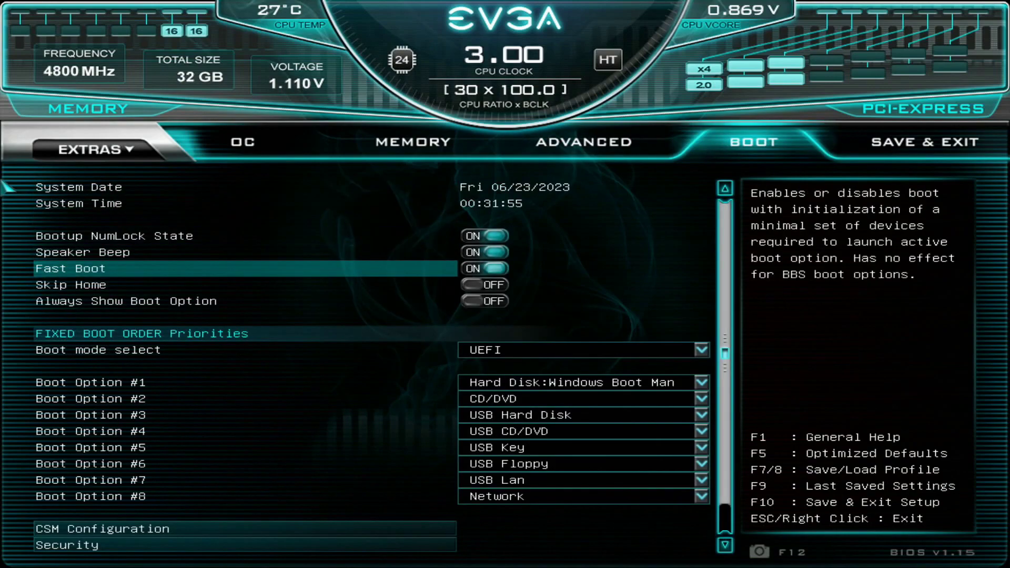
key(Down)
key(Down)
key(Down)
key(Down)
key(Down)
key(Down)
key(Down)
key(Down)
key(Down)
key(Down)
key(Down)
key(Down)
key(Down)
key(Down)
key(Up)
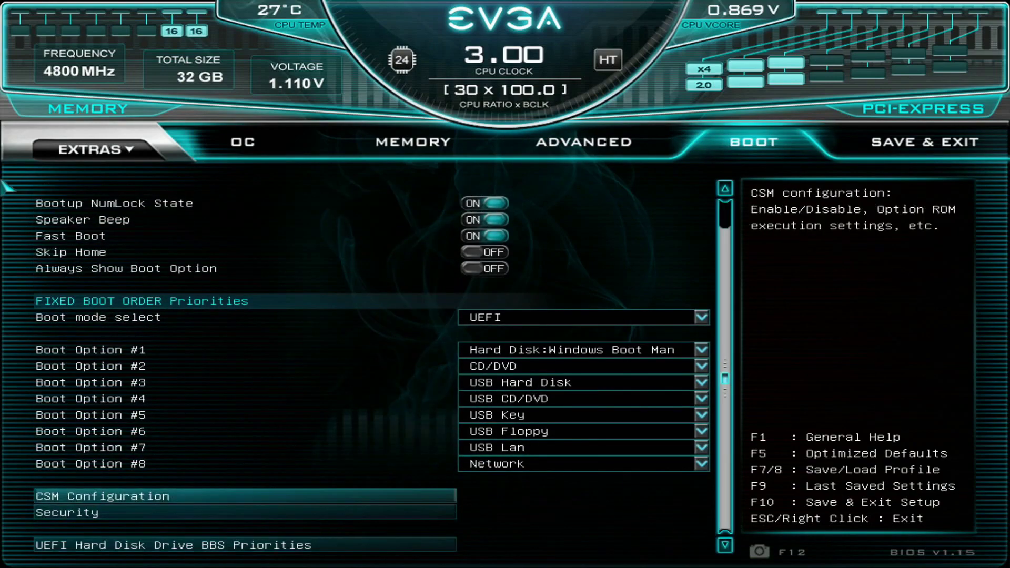
key(Return)
key(Return)
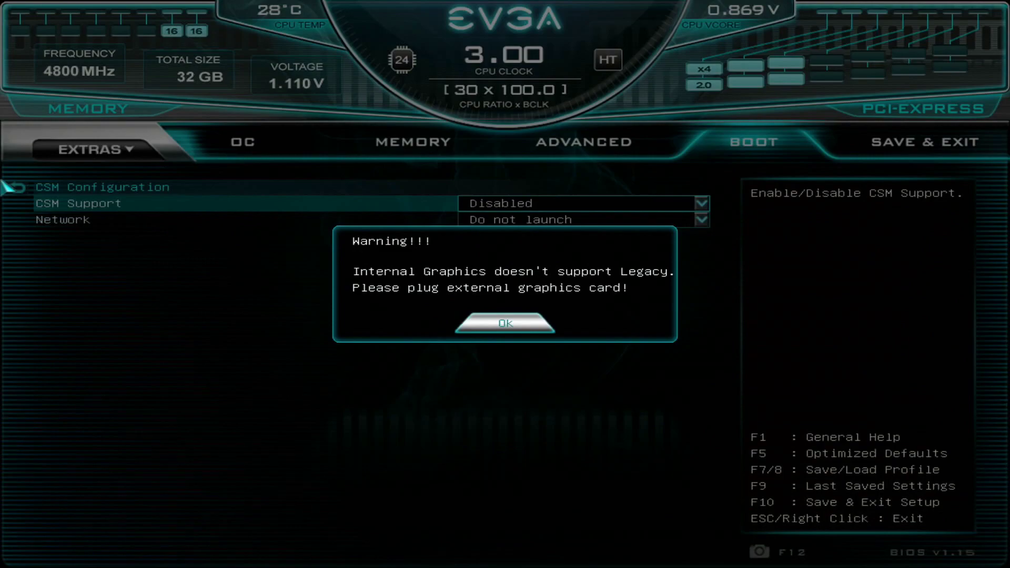
key(Return)
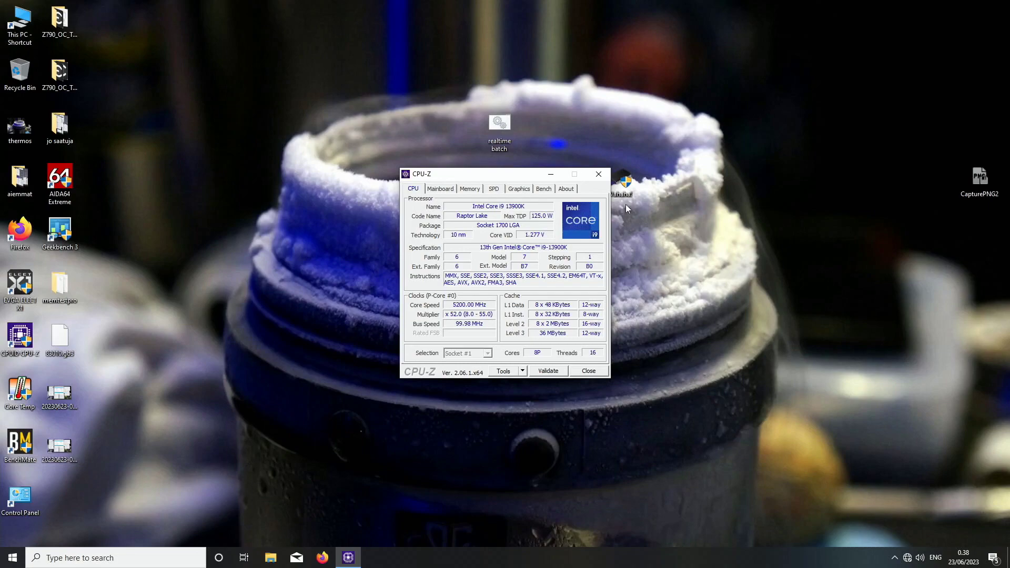
Check the memory frequency and timings in CPU-Z under Windows and close it
click(479, 189)
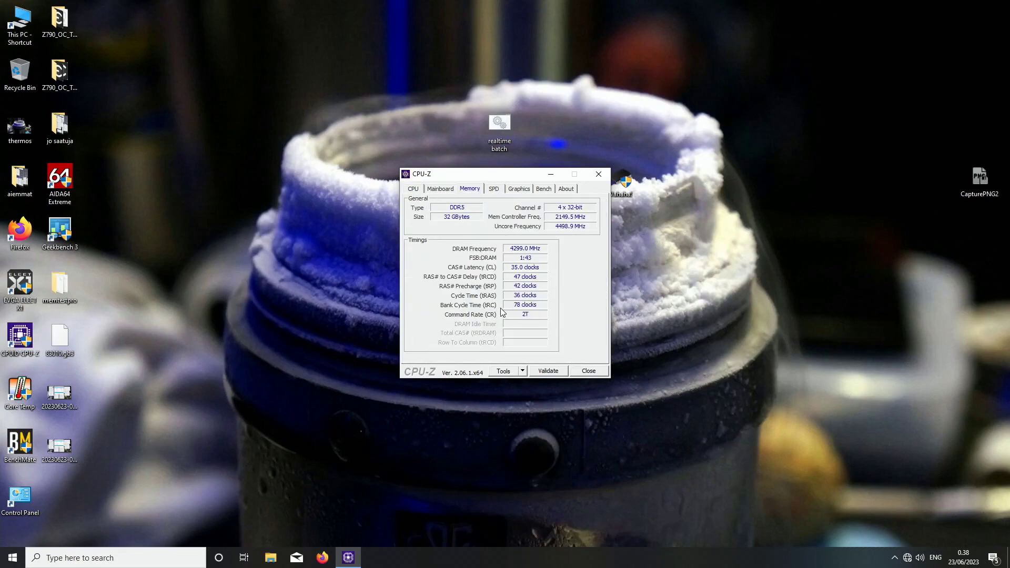
click(598, 371)
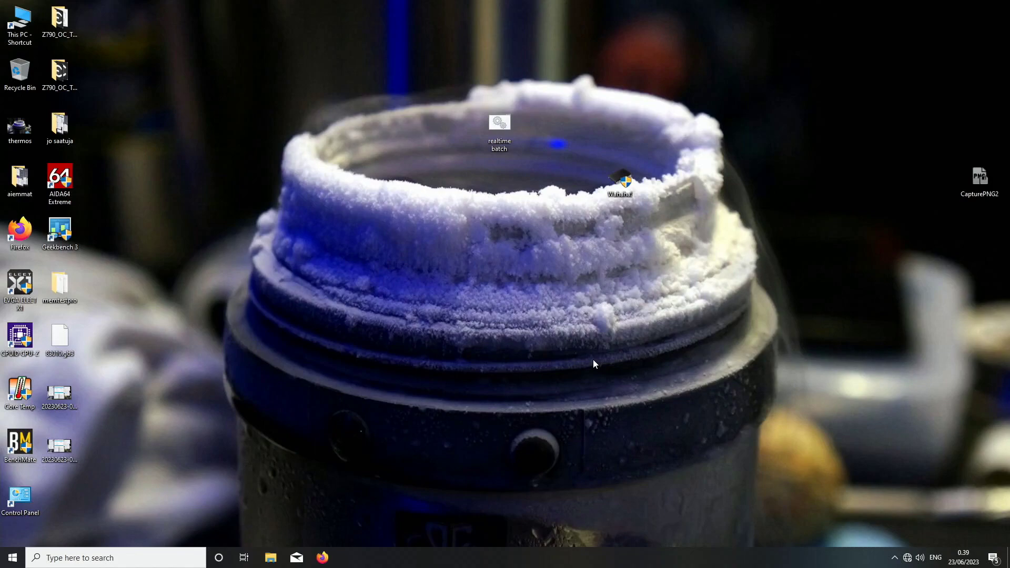
Launch Geekbench 3 and Core Temp, placing the Geekbench window clear of the temperature readings
double_click(59, 231)
double_click(20, 395)
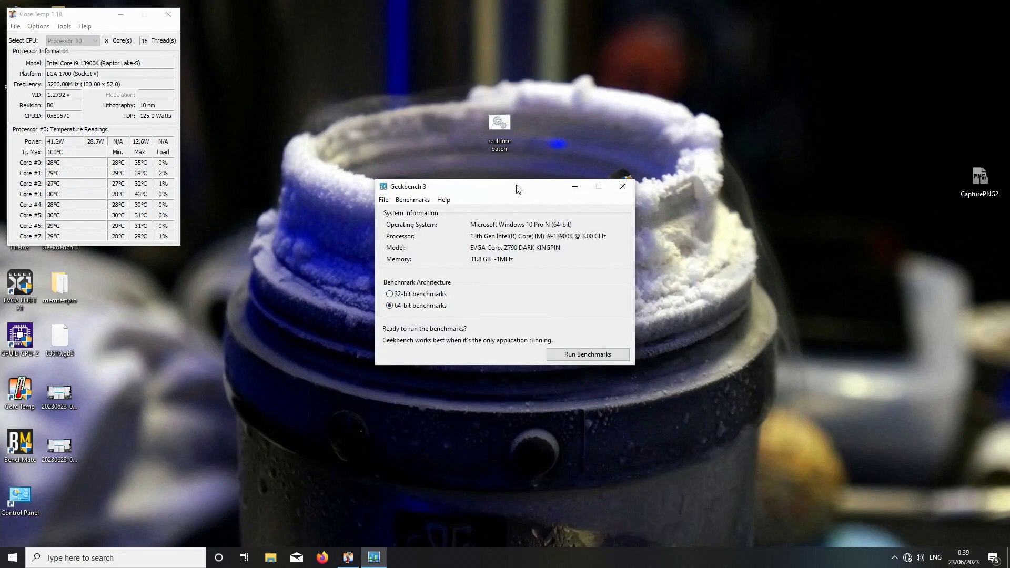
drag(517, 187, 796, 29)
Start the 64-bit Geekbench benchmarks three times, cancelling each run partway
click(867, 196)
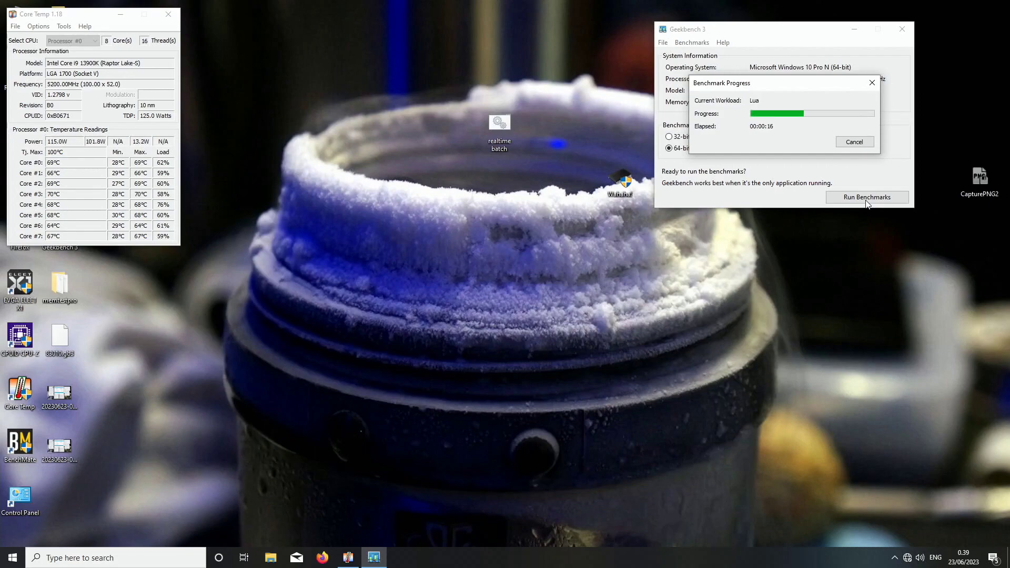
key(Escape)
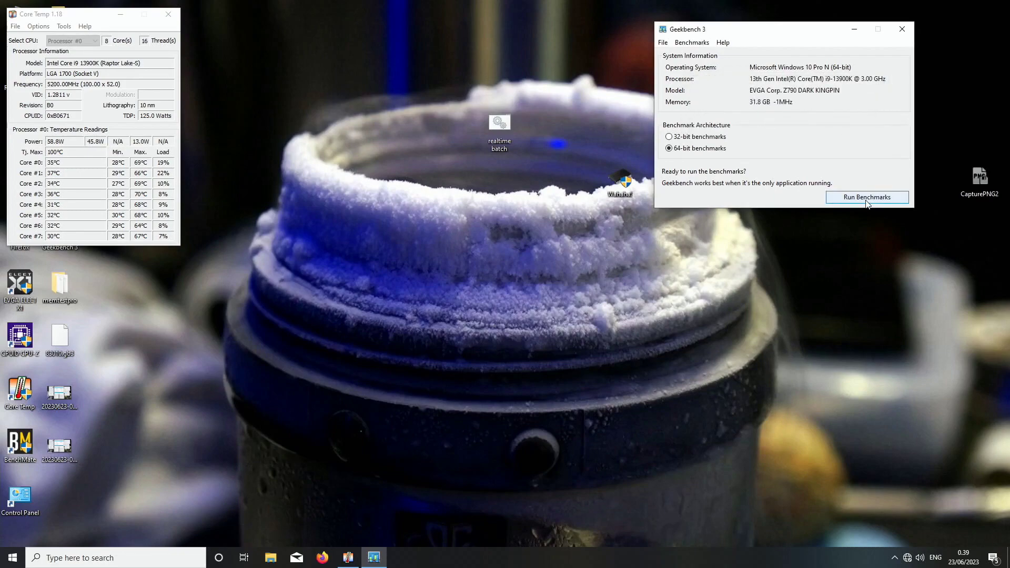
click(864, 199)
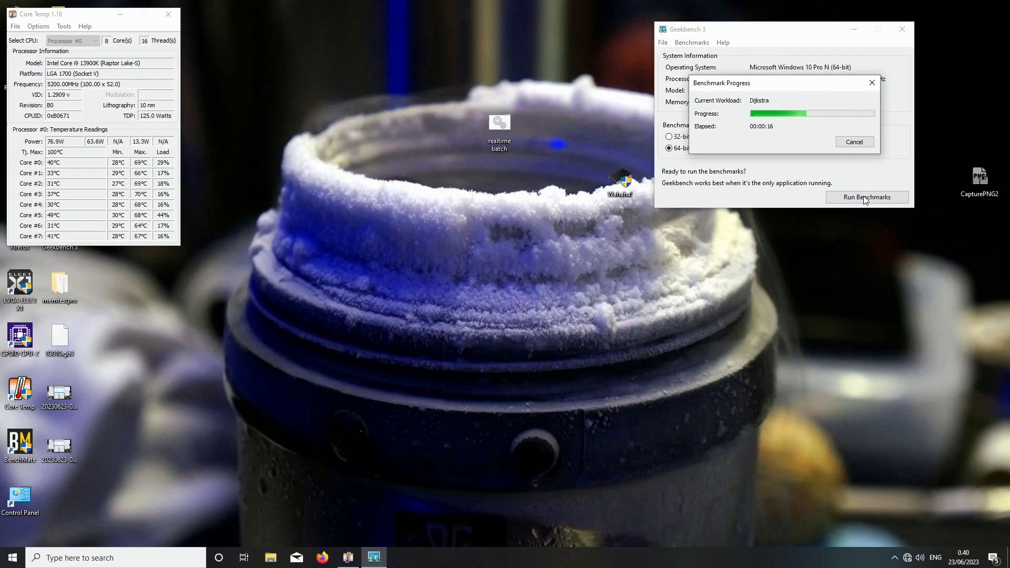
key(Escape)
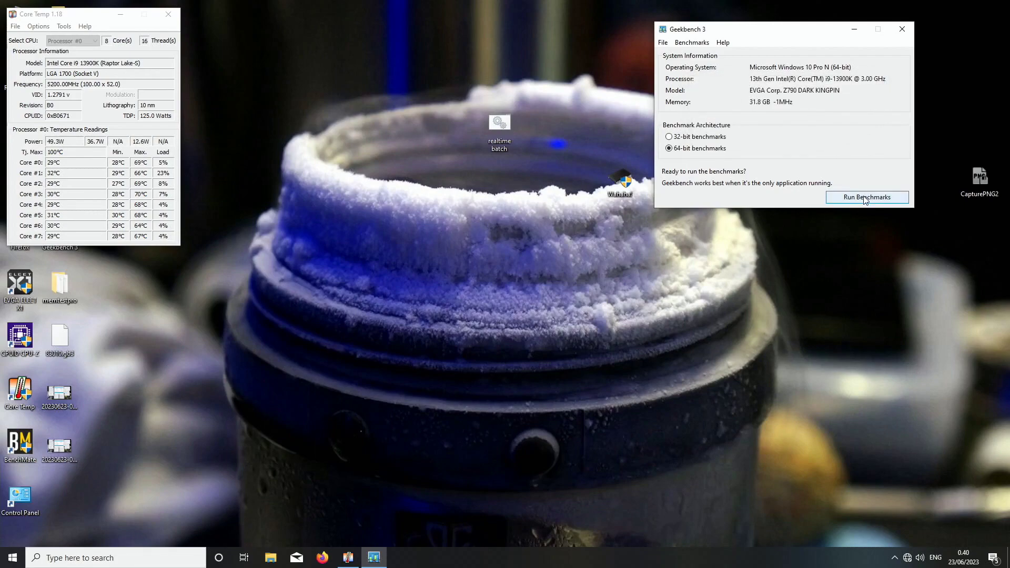
click(864, 198)
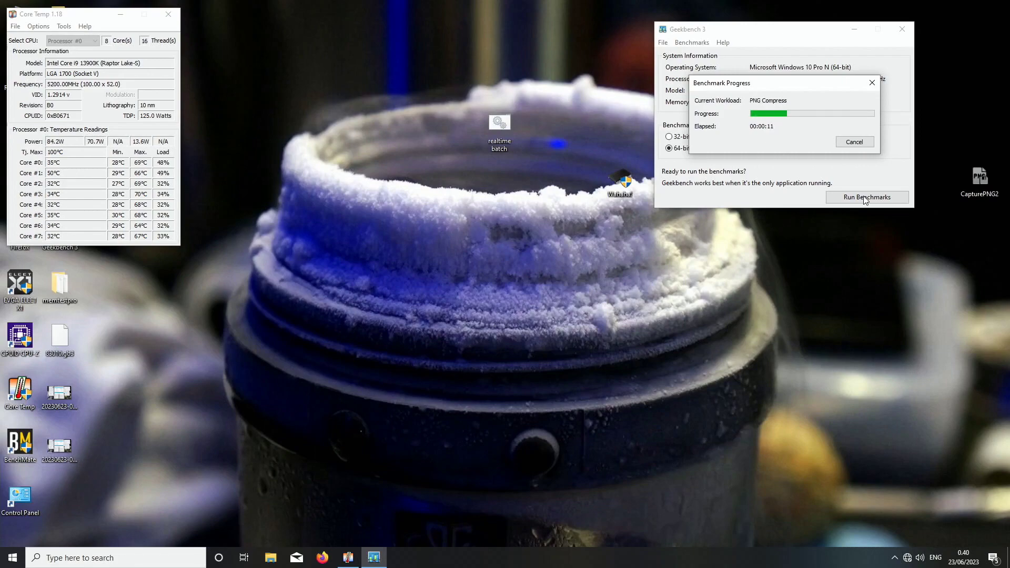
key(Escape)
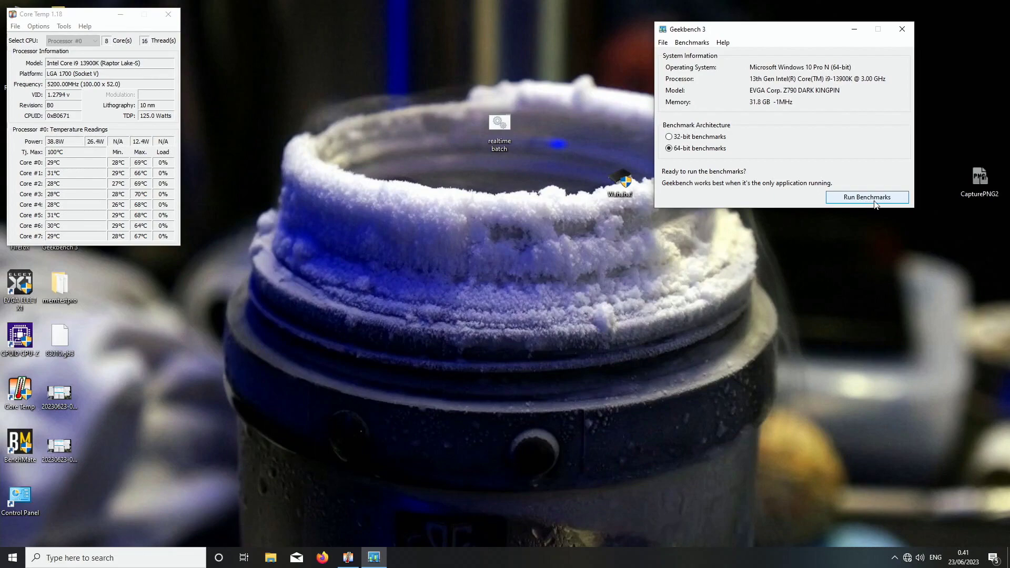
Run the 64-bit Geekbench benchmarks, and close Geekbench 3 and Core Temp once the run is over
click(875, 200)
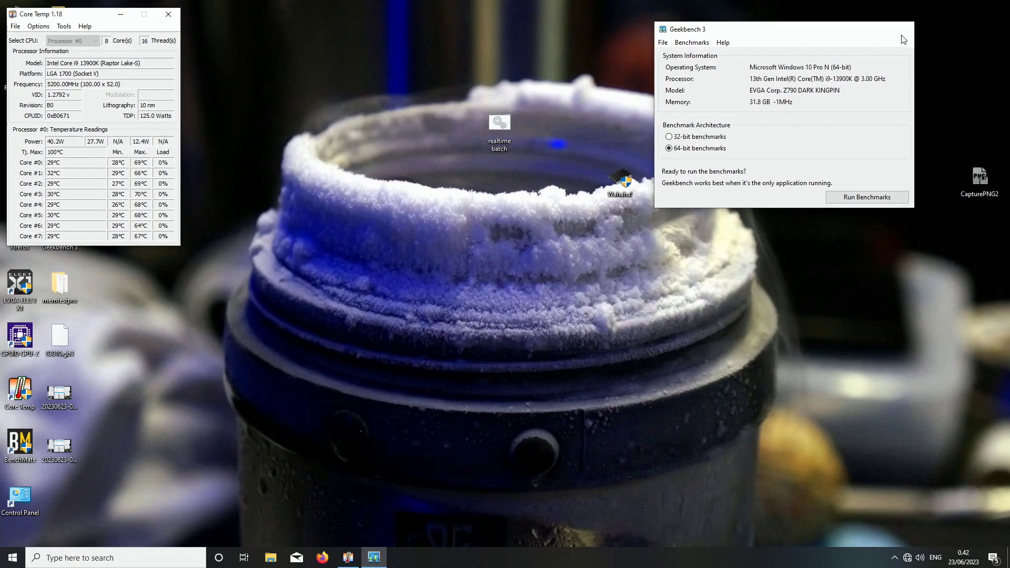
click(908, 35)
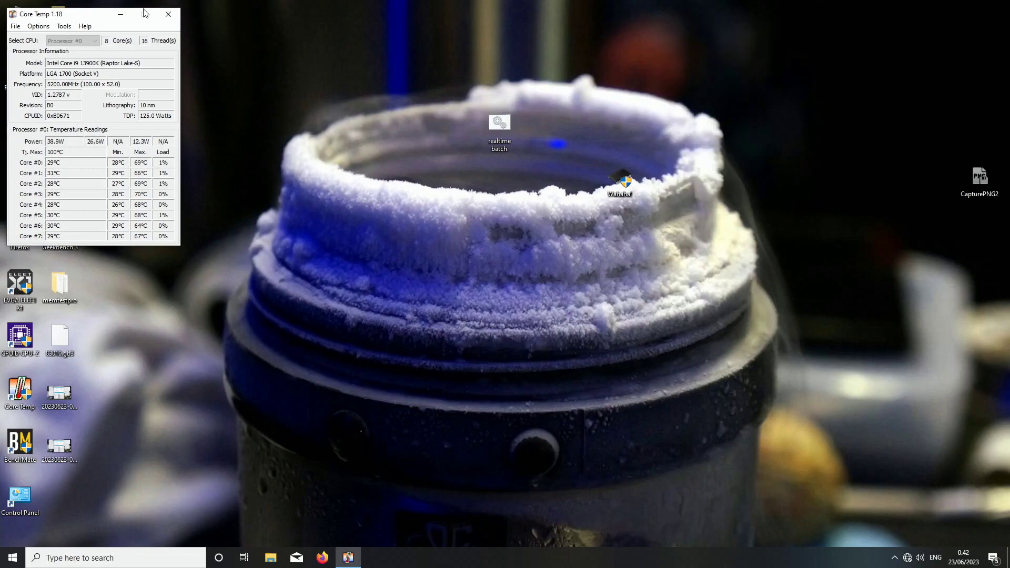
click(177, 12)
End the Windows session with a power option
click(5, 561)
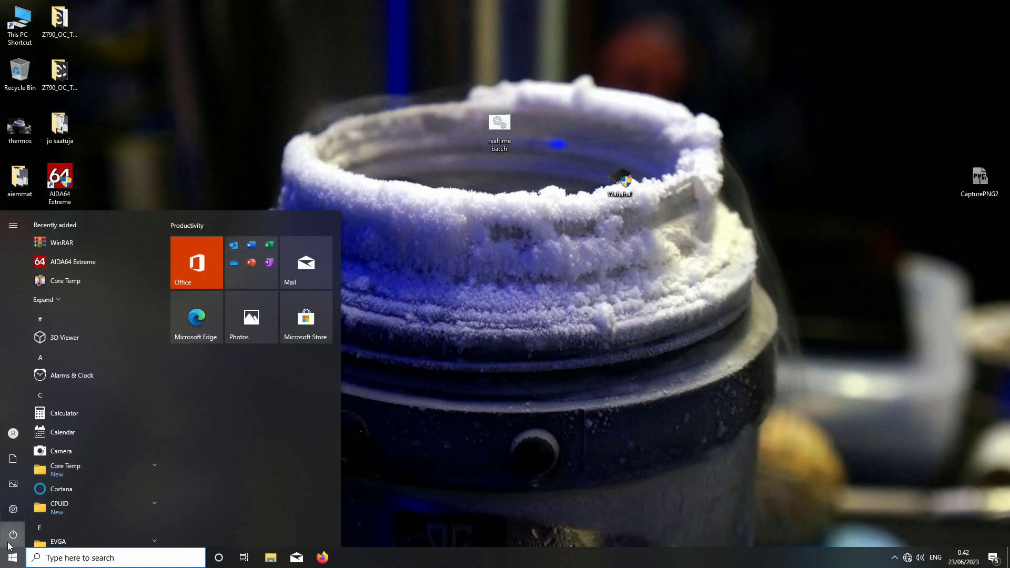
click(13, 543)
click(37, 490)
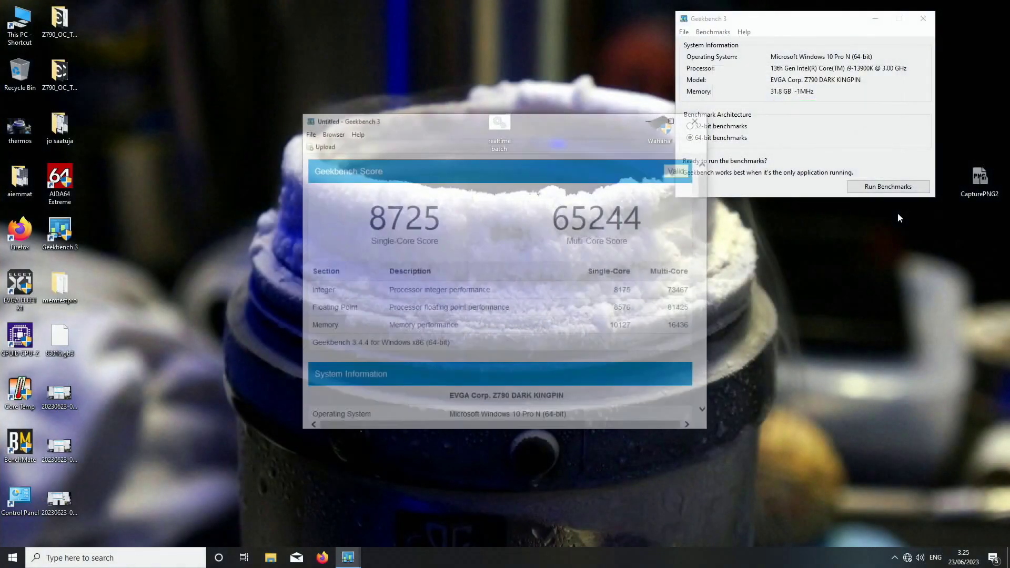
Move the Geekbench result window up and place a CPU-Z window showing the memory readings below the Geekbench launcher window
drag(564, 111, 513, 16)
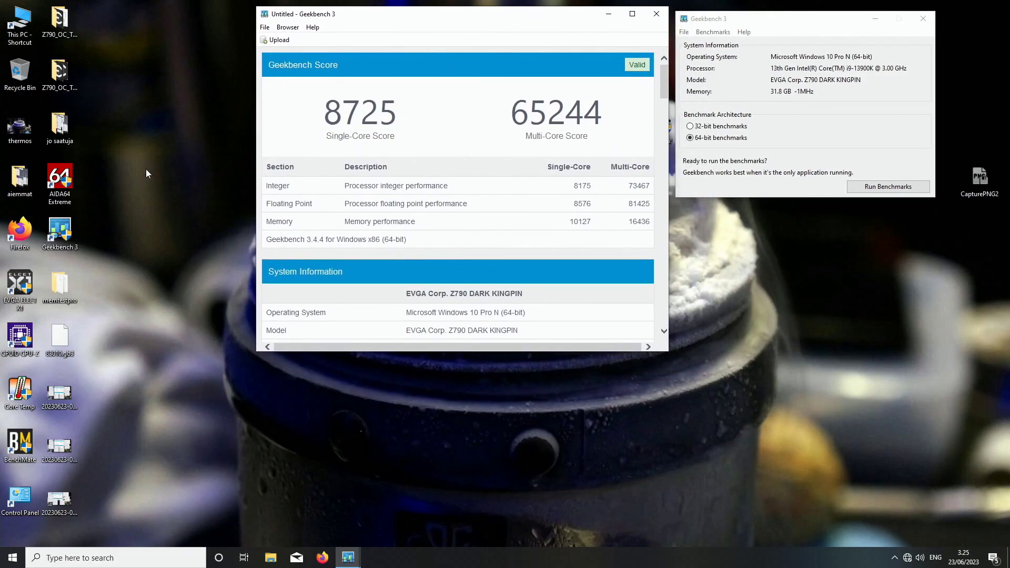
double_click(20, 339)
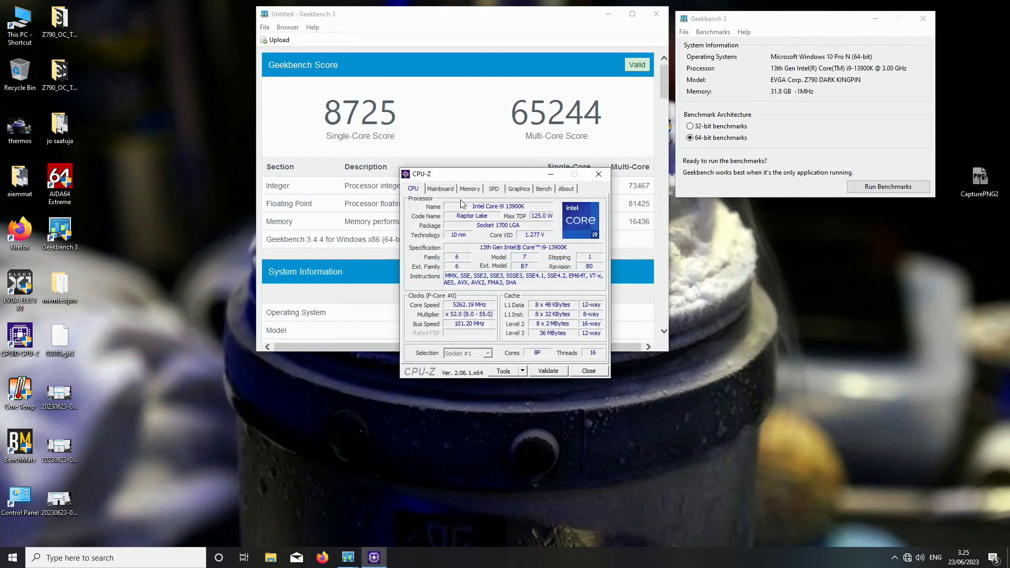
click(469, 188)
drag(479, 177, 755, 208)
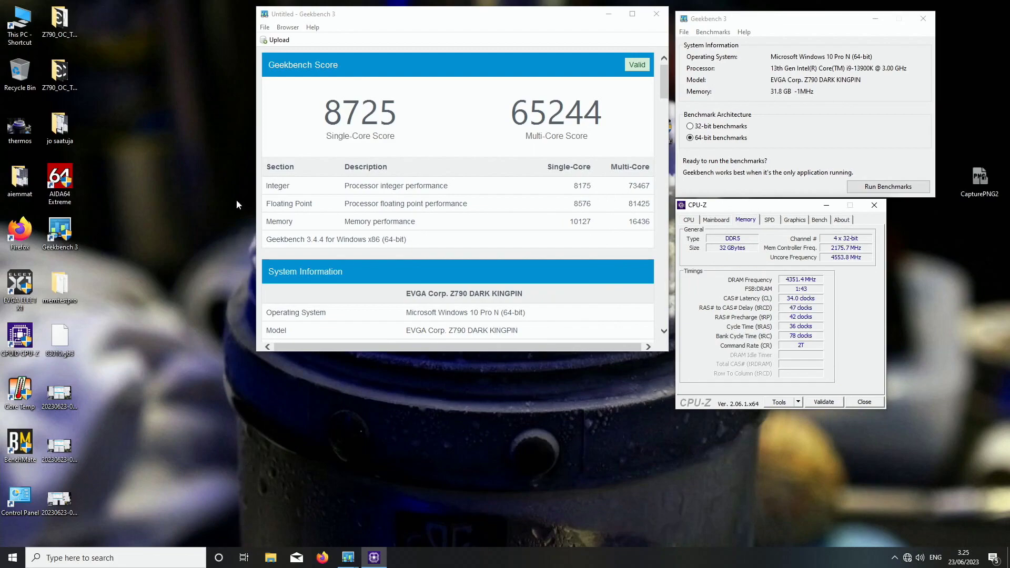
Open two more CPU-Z windows showing the CPU and mainboard information, stacking them beside the Geekbench result
double_click(20, 337)
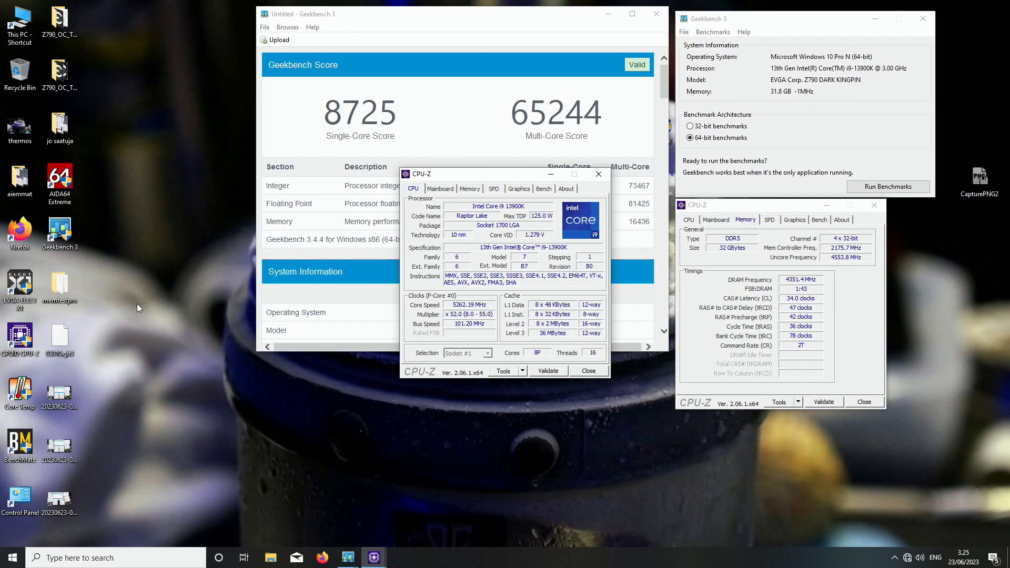
drag(477, 177, 118, 19)
double_click(20, 337)
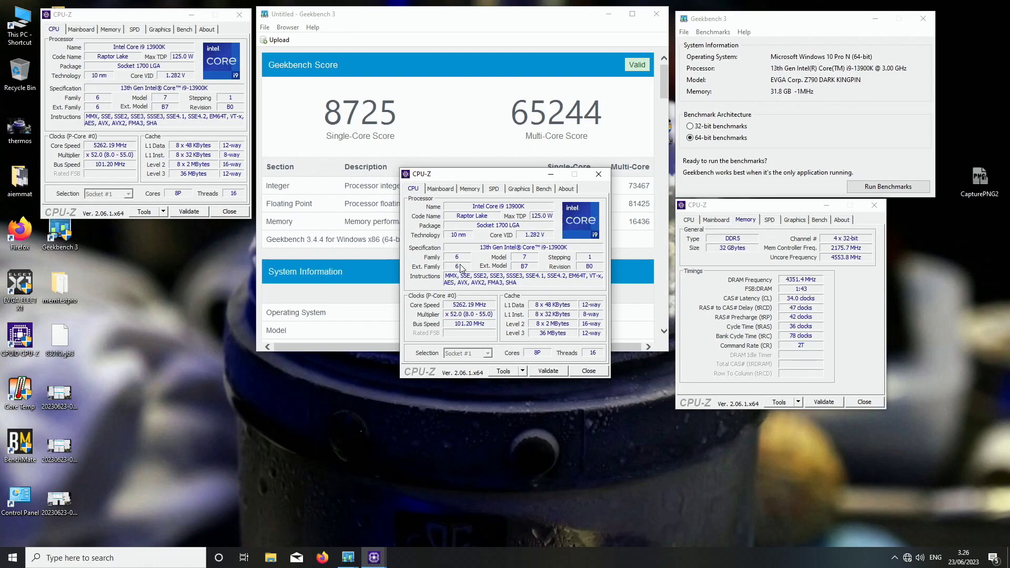
click(439, 189)
drag(476, 178, 118, 232)
double_click(19, 335)
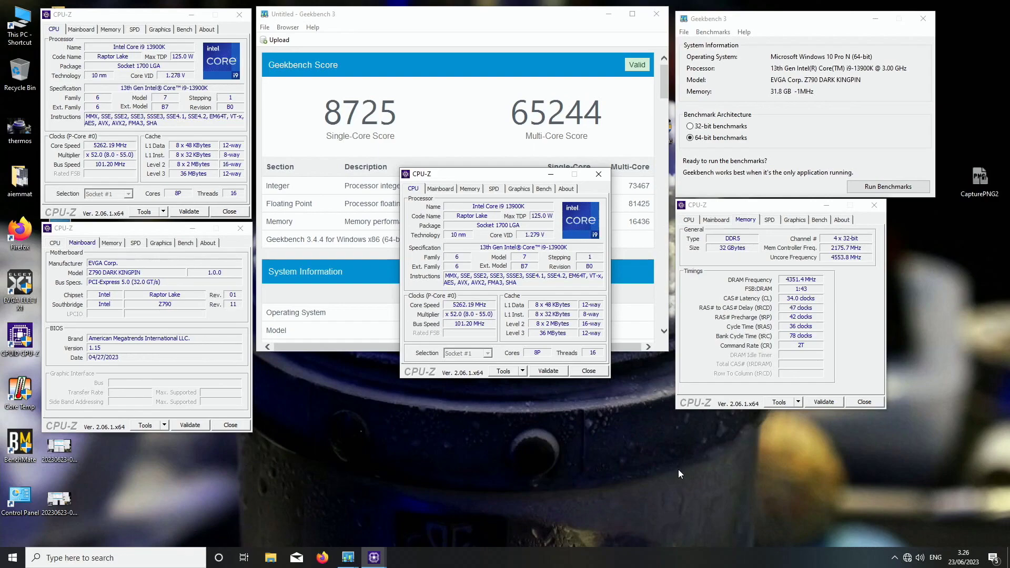
click(494, 188)
click(429, 210)
click(426, 224)
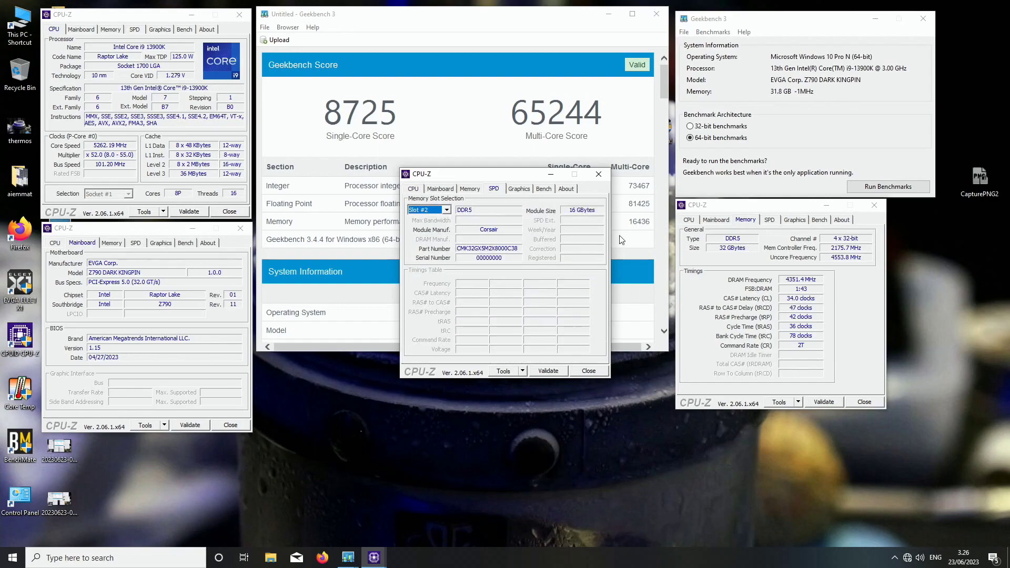
click(598, 174)
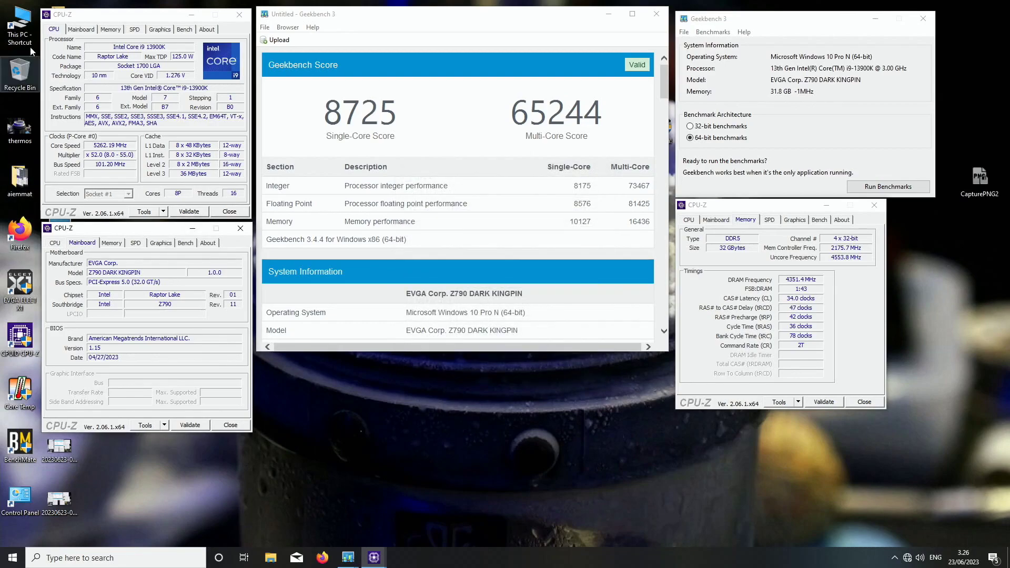
Open another CPU-Z window below the Geekbench result, showing the SPD data of memory Slot #2
double_click(20, 337)
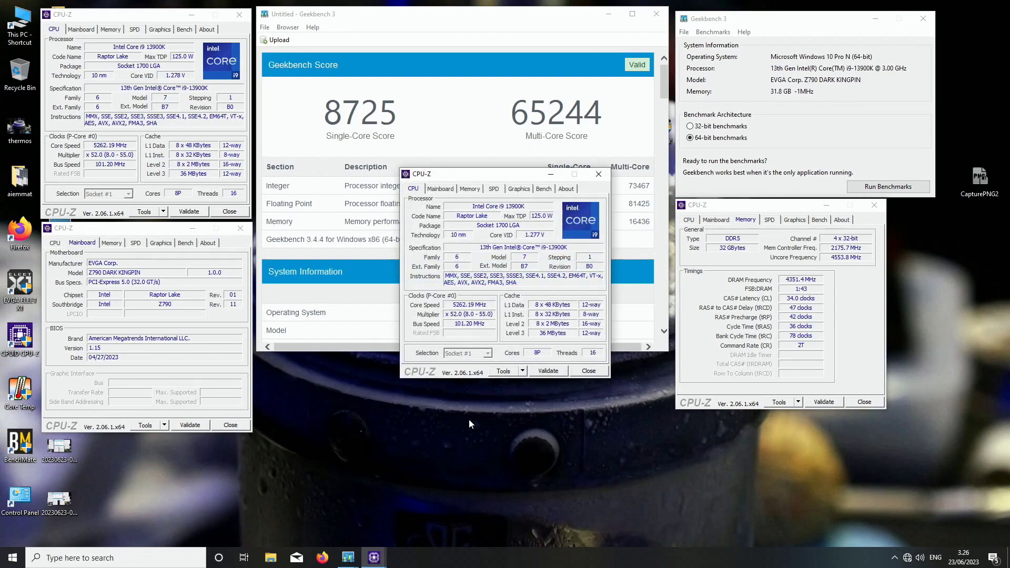
click(494, 189)
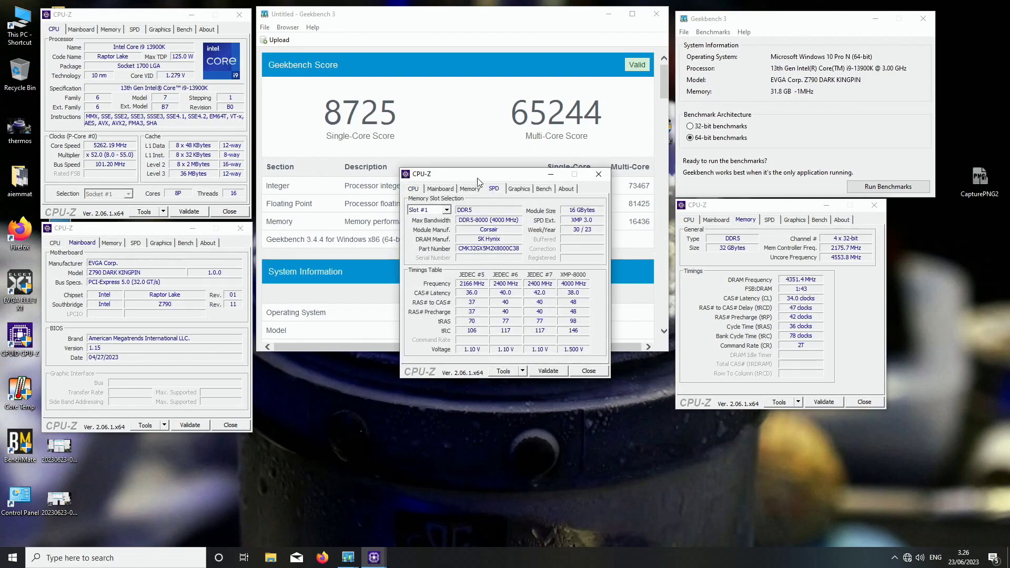
drag(482, 175, 545, 356)
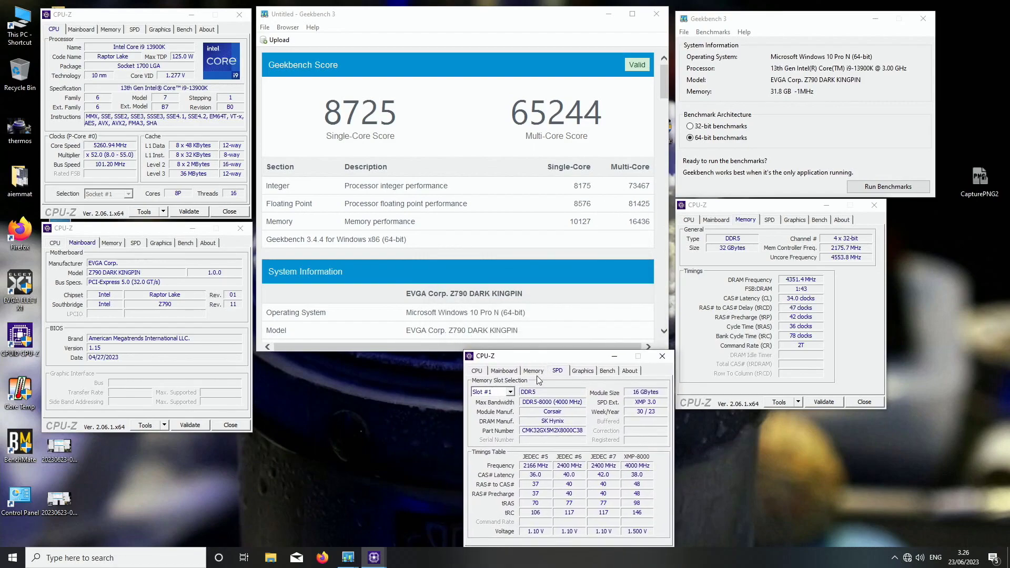
click(509, 392)
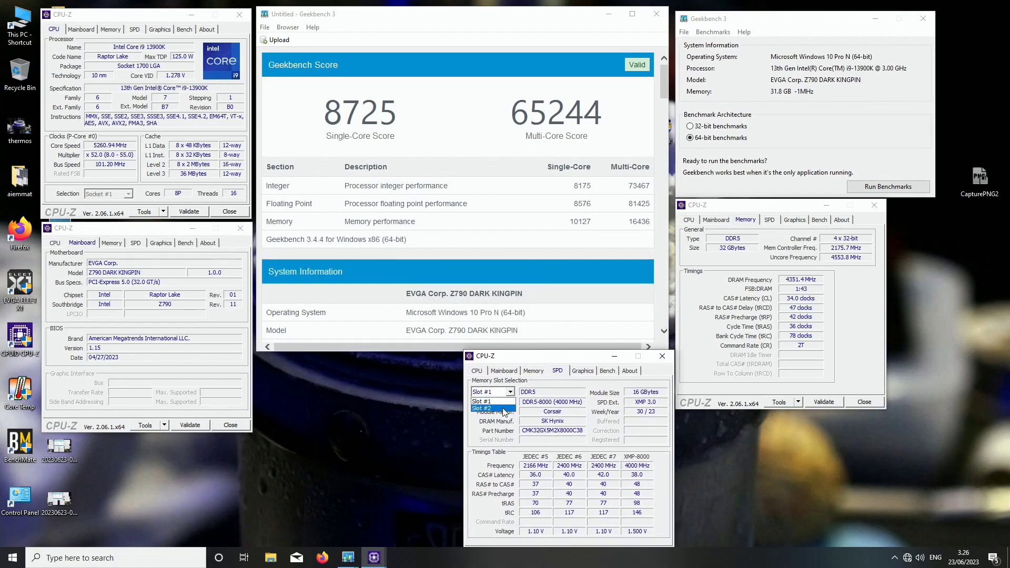
click(503, 409)
Add a CPU-Z window with the SPD data of Slot #1, arranging it, the Slot #2 window and the memory window without overlap
double_click(31, 344)
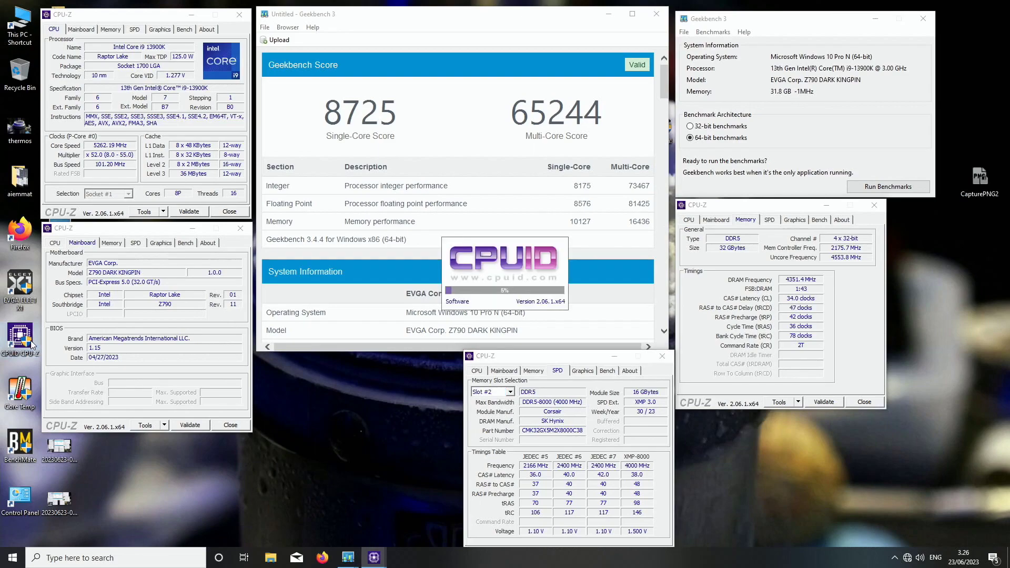
drag(780, 207, 856, 217)
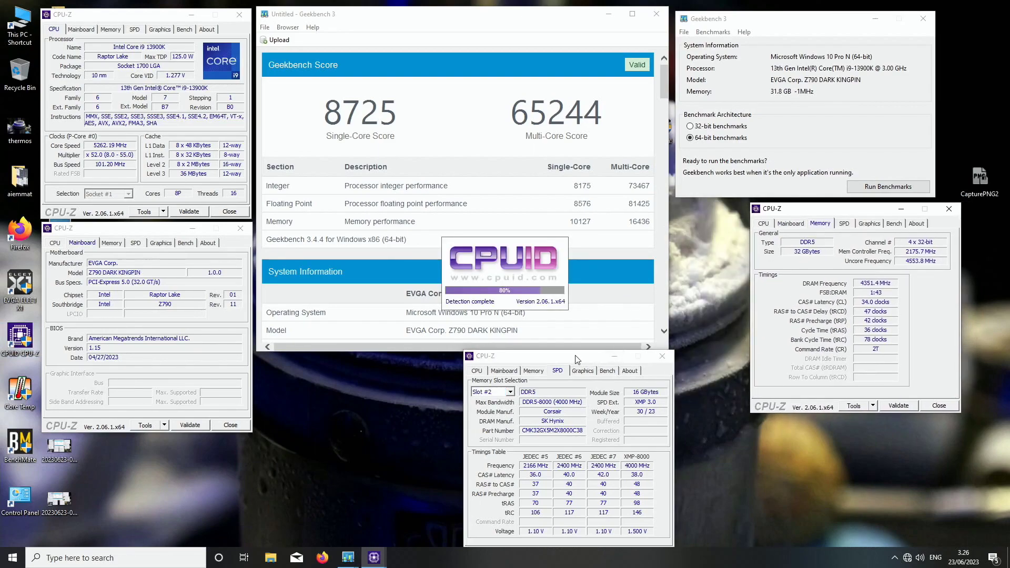
drag(576, 359, 625, 362)
click(494, 190)
drag(503, 179, 390, 360)
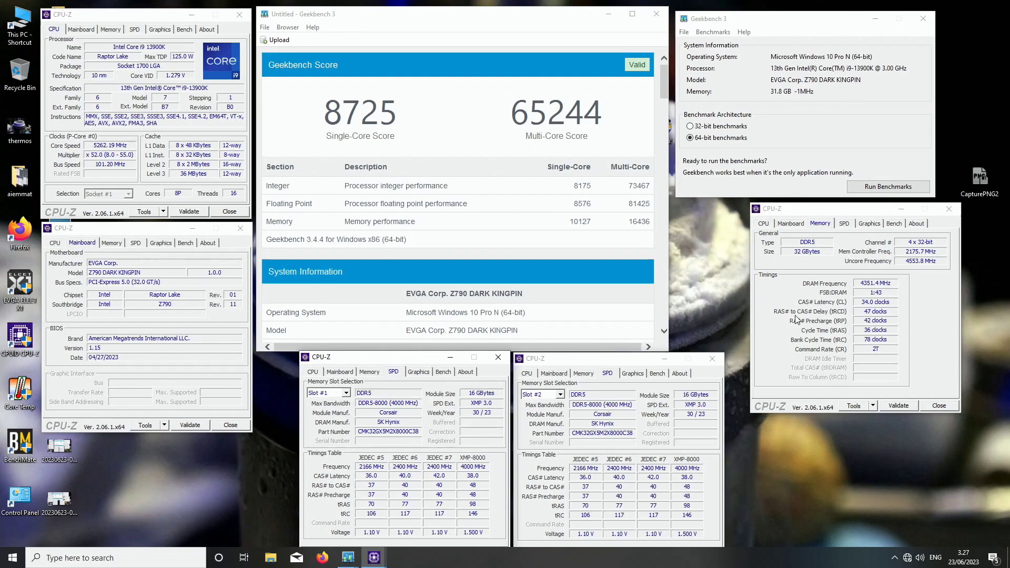
Show the memory timings through tWRWR_dd in EVGA ELEET X1 and arrange it and the HWiNFO64 sensor window around the CPU-Z windows
click(970, 177)
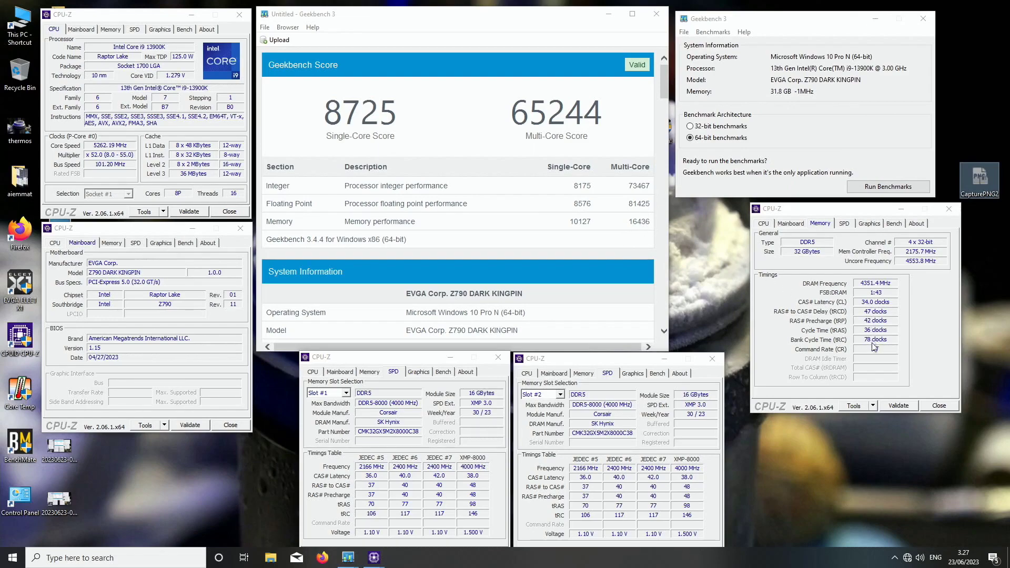
click(24, 303)
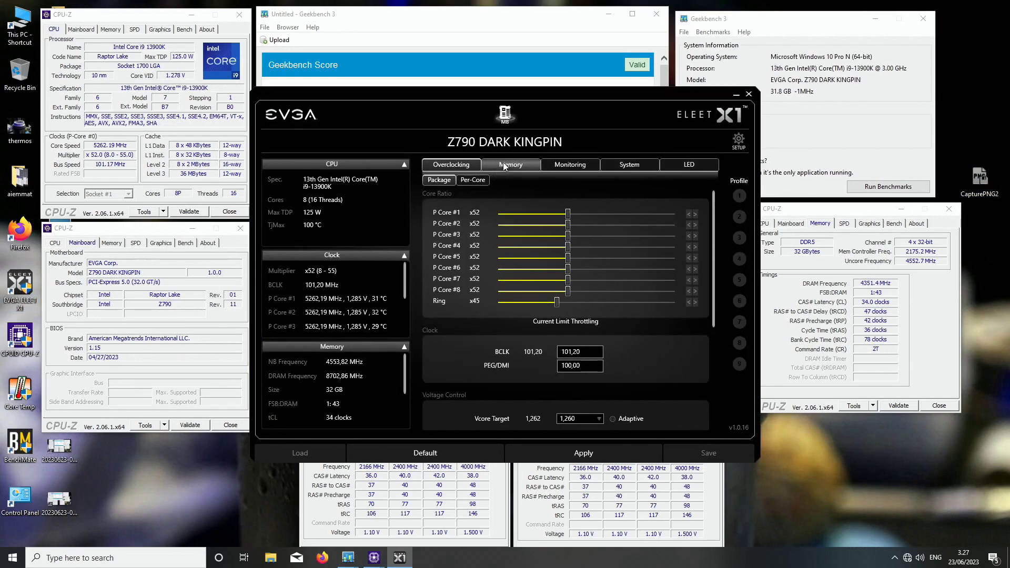
click(528, 165)
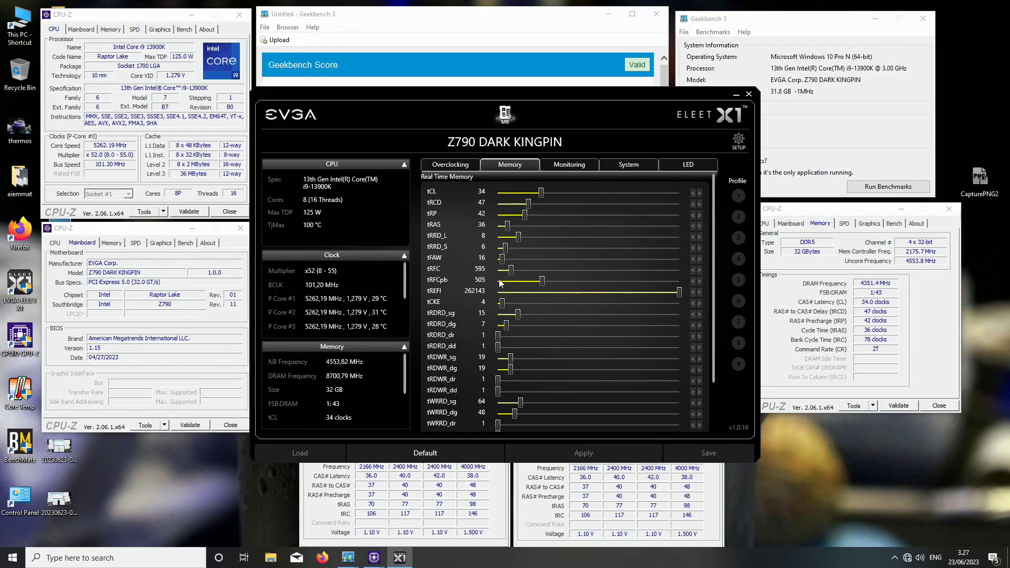
drag(714, 266, 714, 313)
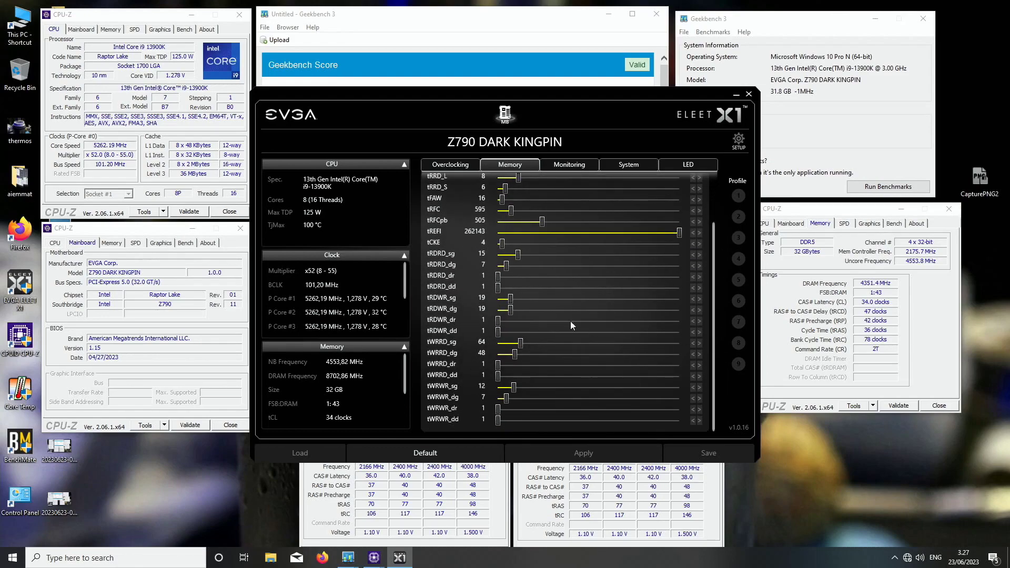
drag(606, 103, 187, 194)
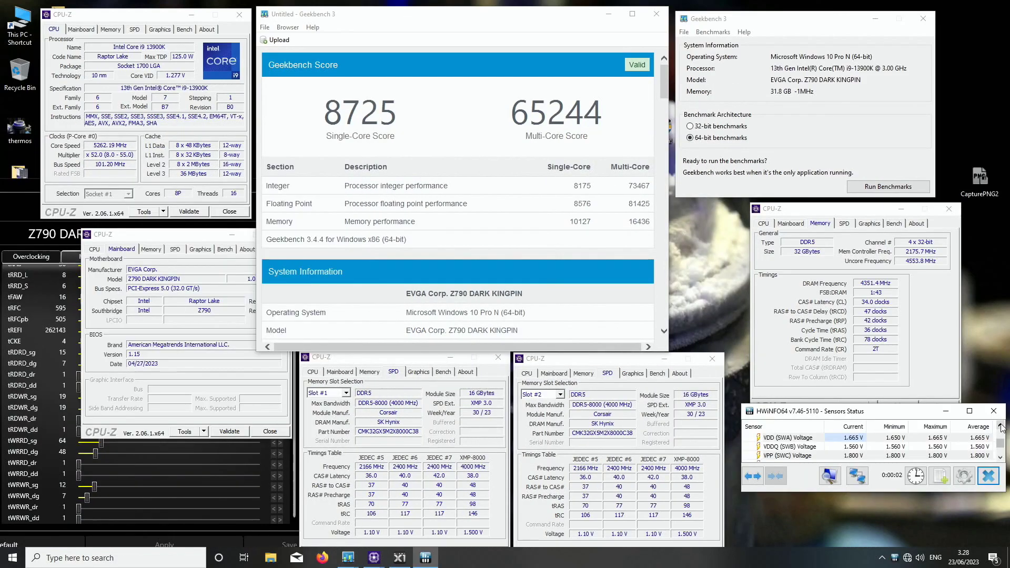
drag(899, 412, 899, 437)
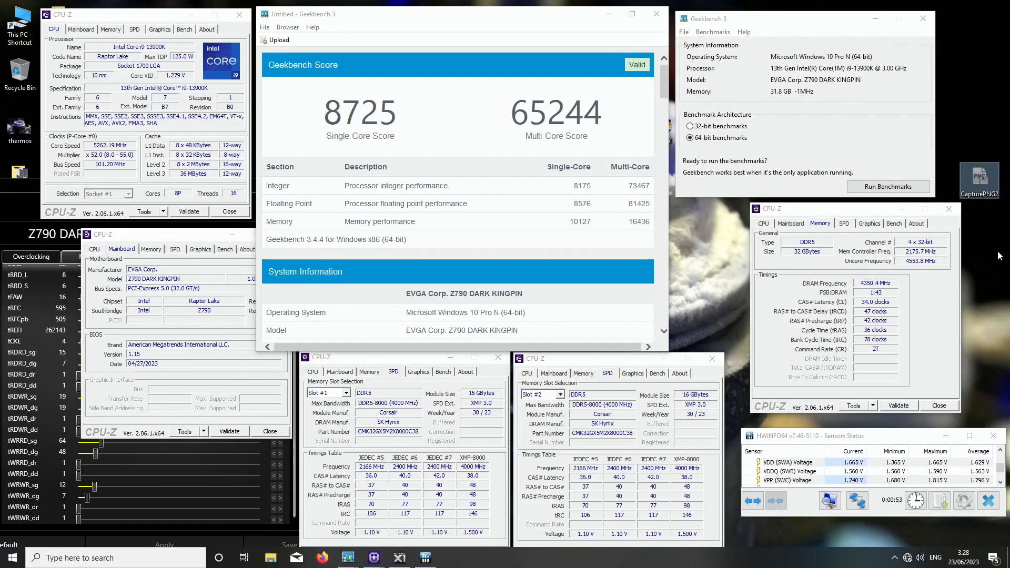
Close HWiNFO64, all CPU-Z windows, EVGA ELEET X1 and the Geekbench result, keeping the Geekbench launcher window open
click(993, 435)
click(712, 358)
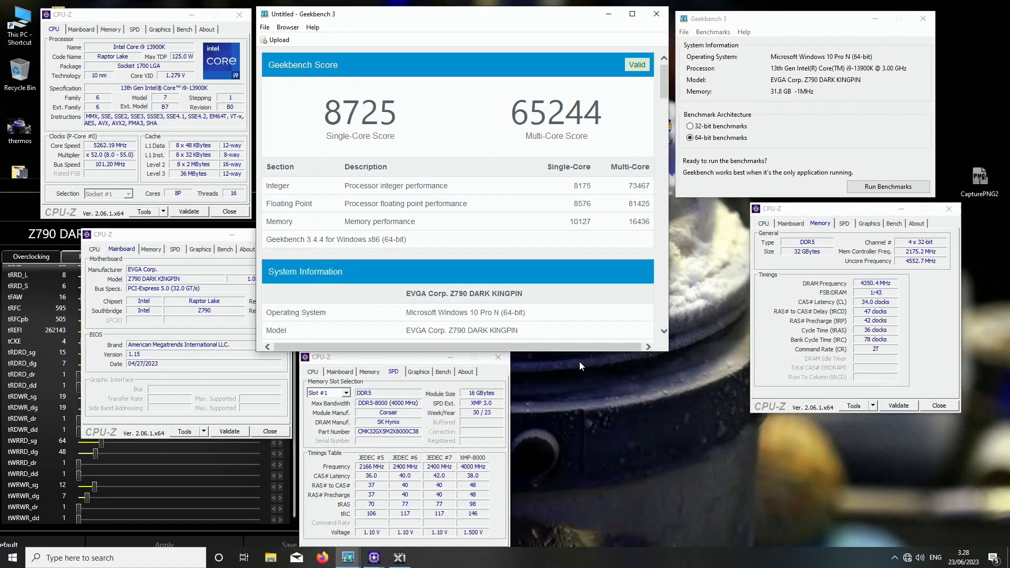
click(498, 357)
click(213, 239)
click(281, 235)
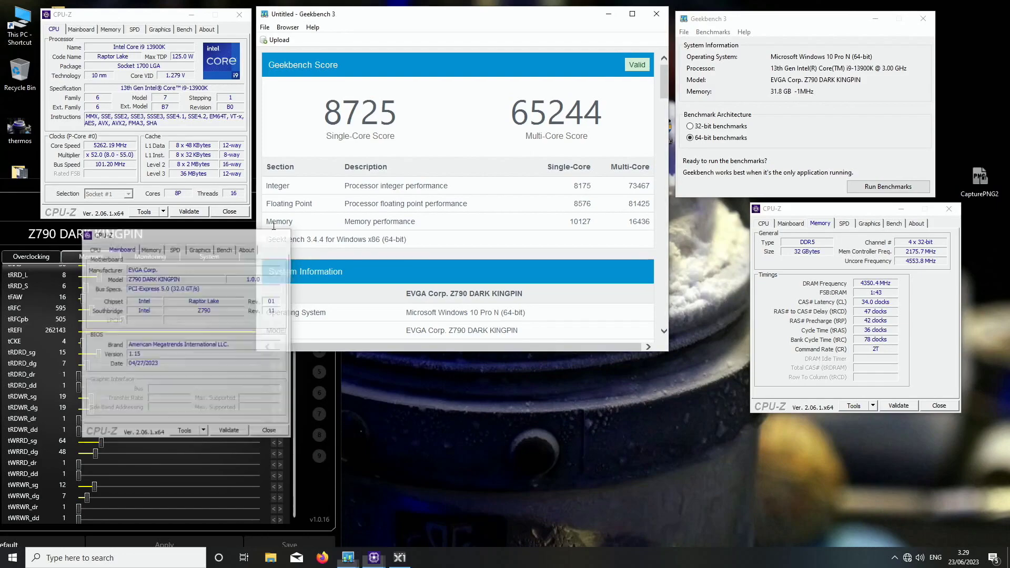
click(230, 210)
click(325, 189)
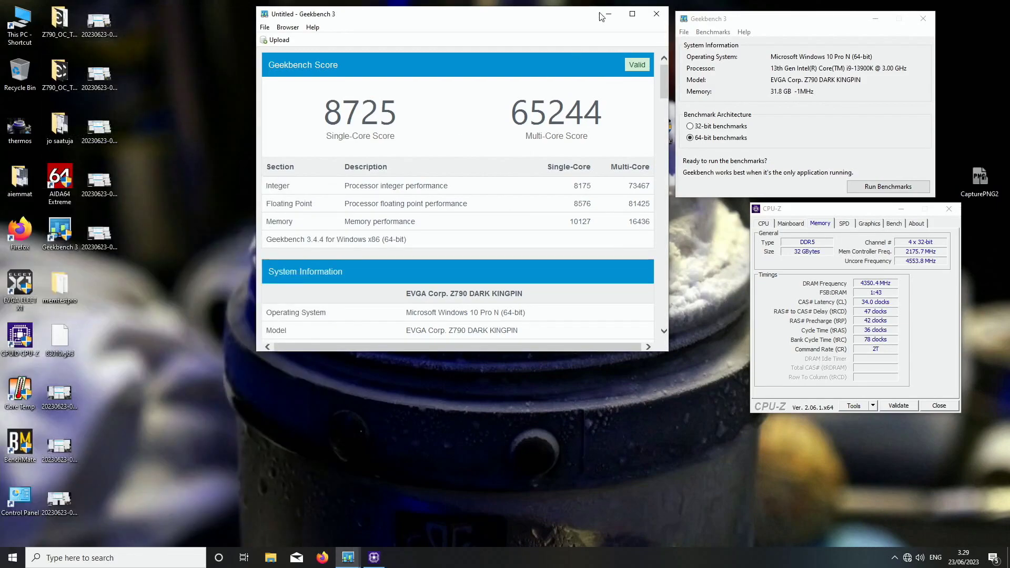
click(656, 13)
click(948, 208)
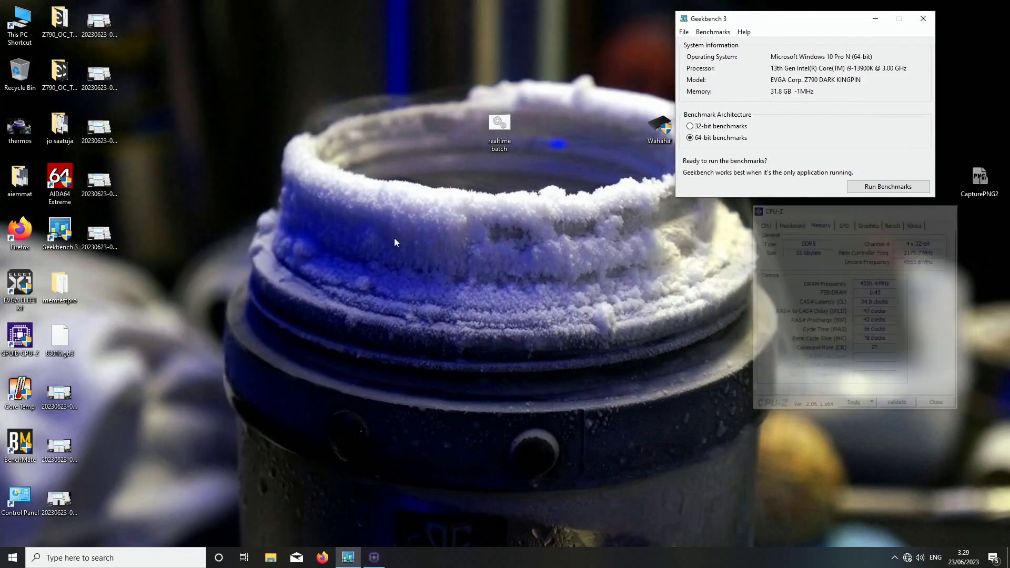
Reopen EVGA ELEET X1, set the BCLK to 101.5 and apply it
double_click(16, 287)
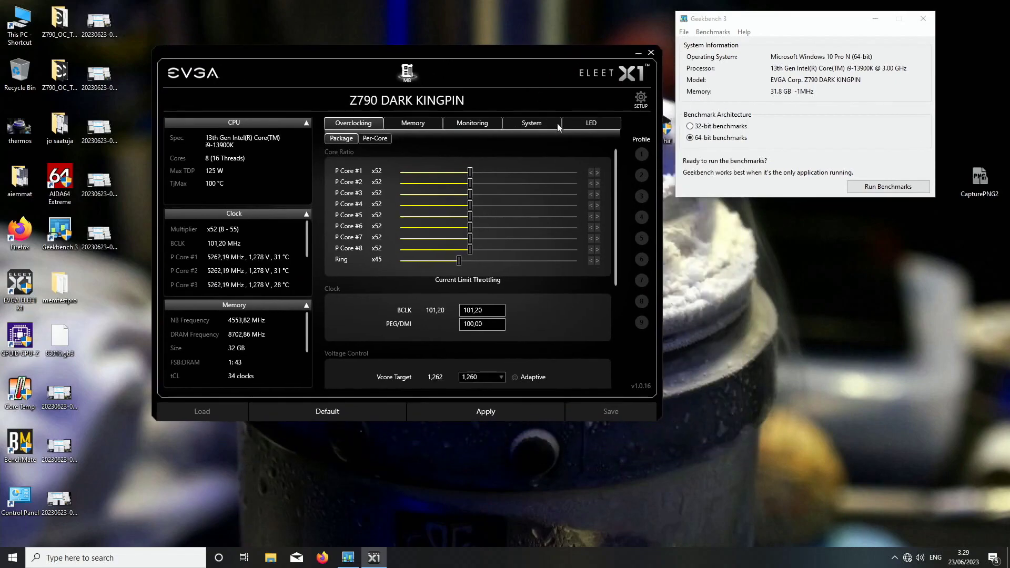
drag(616, 184, 485, 262)
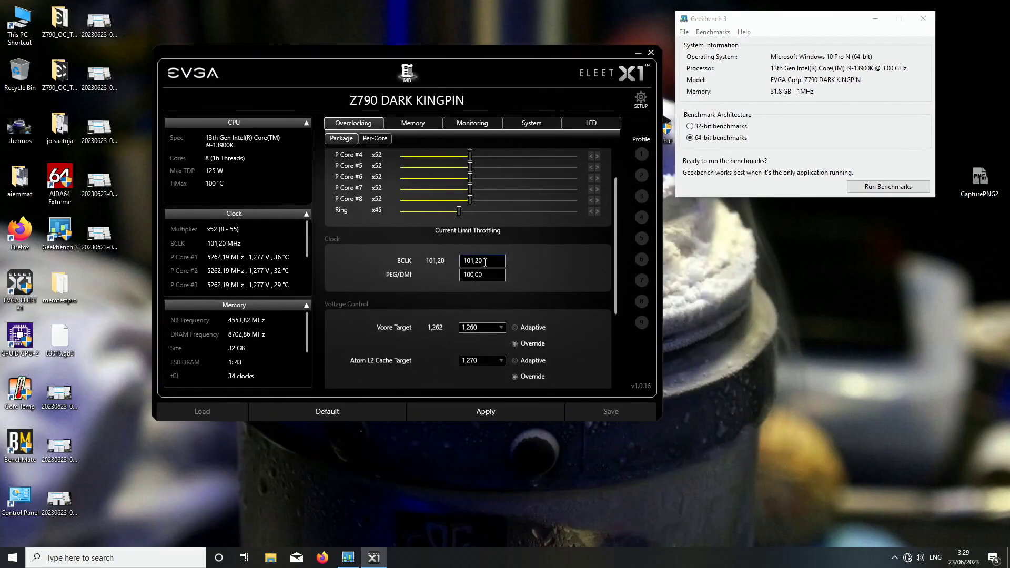
double_click(485, 262)
text(101.5)
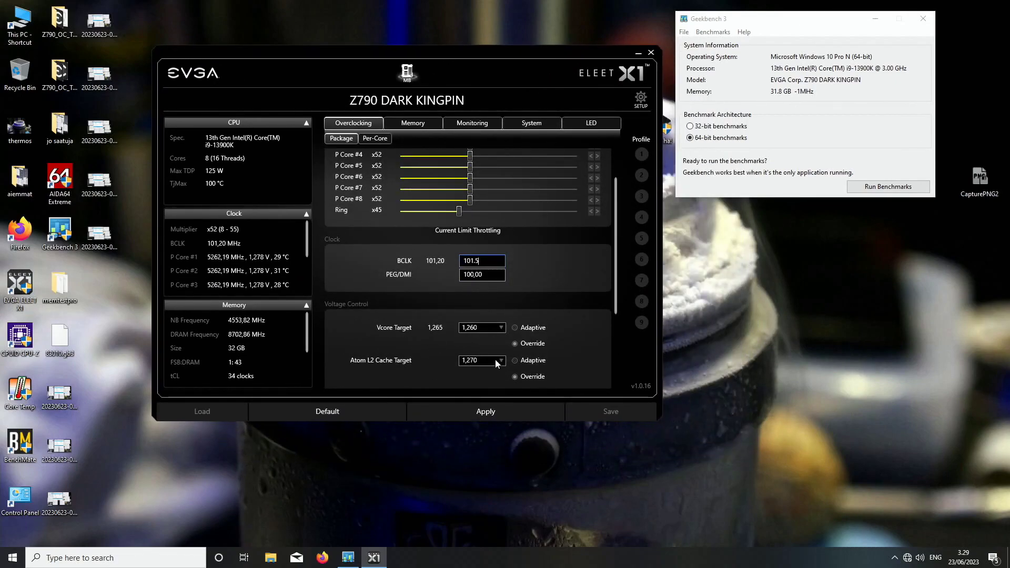
click(505, 409)
click(508, 291)
Raise the BCLK to 101.75 and apply the change
double_click(481, 261)
text(101.75)
click(505, 411)
click(502, 290)
Raise the BCLK to 101.77 and apply the change
double_click(496, 259)
text(101.77)
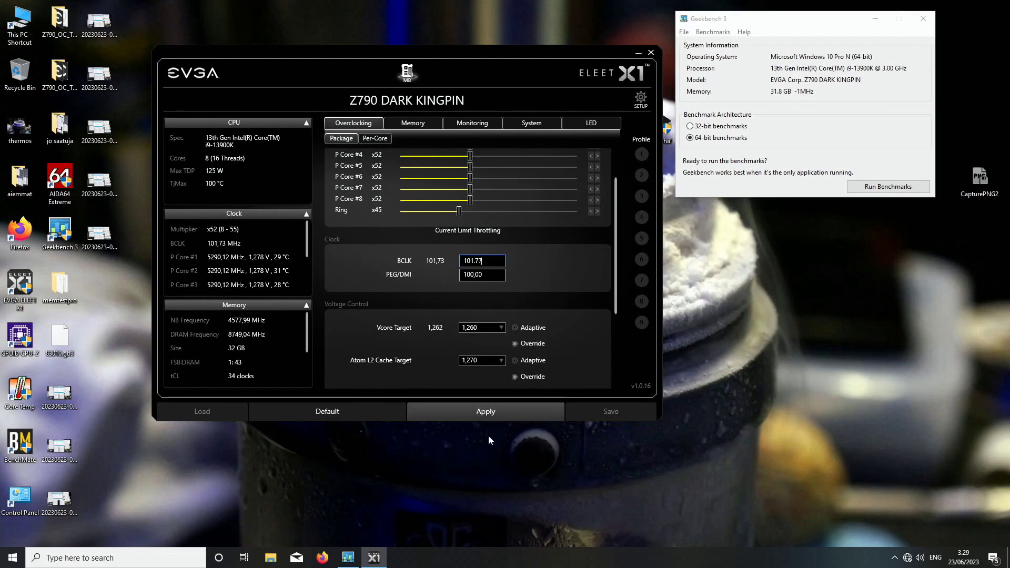
click(485, 413)
click(506, 292)
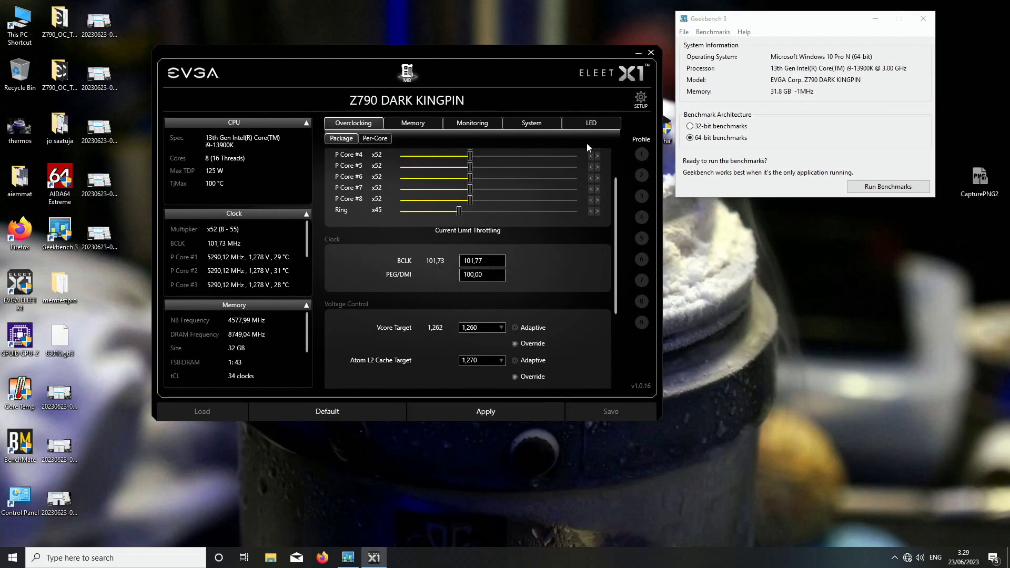
Close EVGA ELEET X1 and run the 64-bit Geekbench benchmarks
click(651, 55)
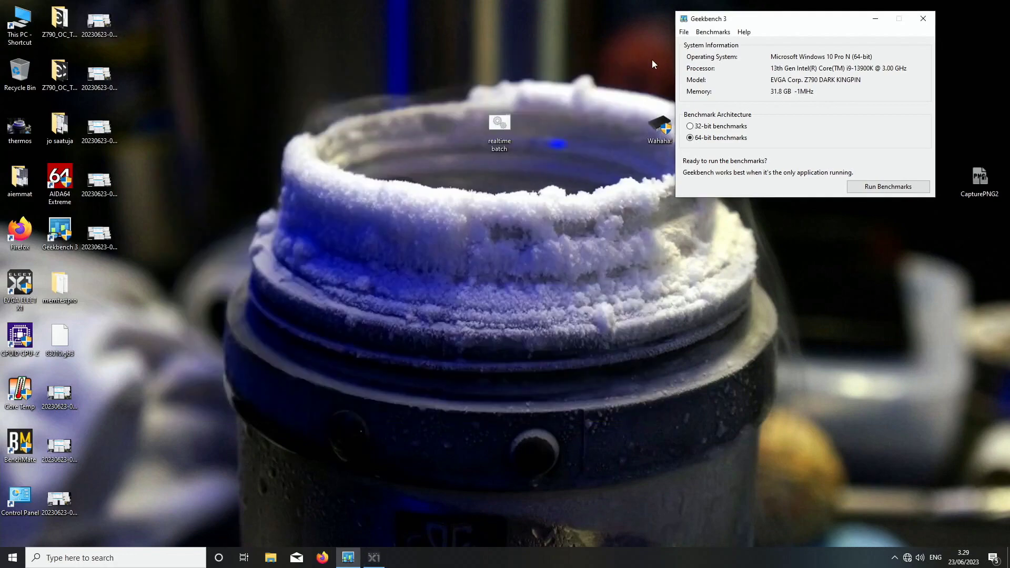
click(911, 189)
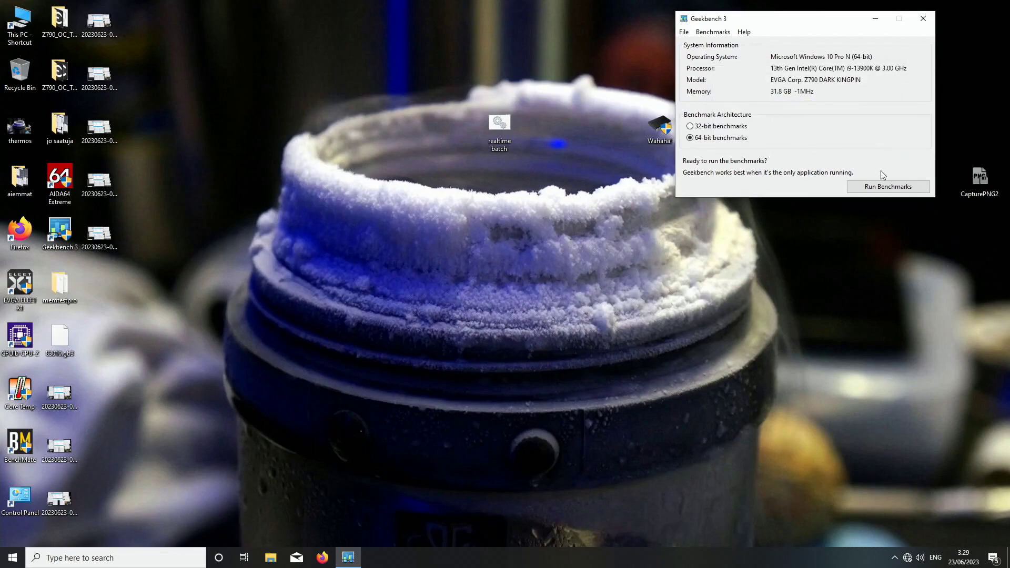
click(883, 185)
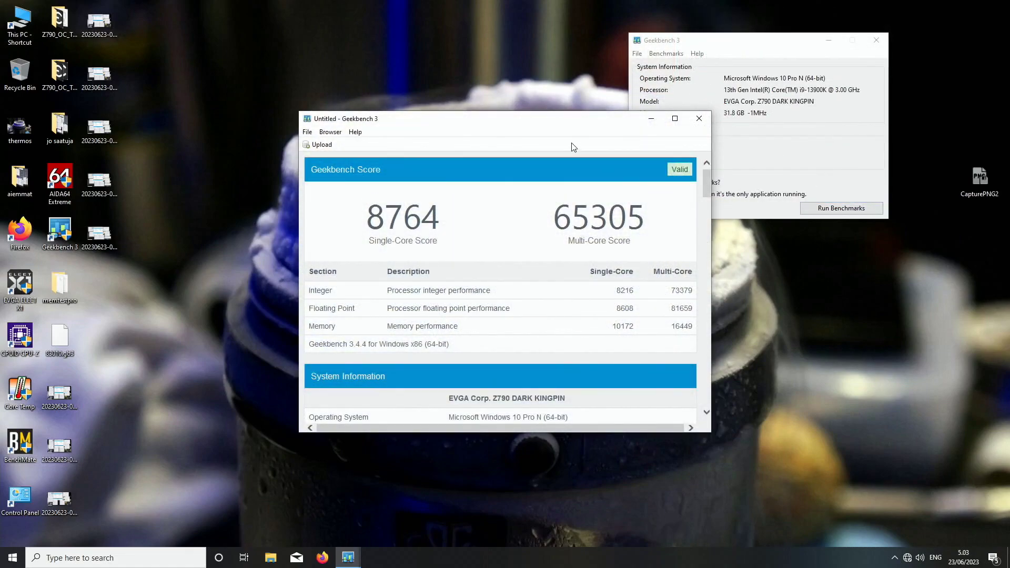
Move both Geekbench windows to the upper edge of the desktop and place a CPU-Z Memory page below the benchmark launcher
drag(572, 126, 489, 31)
drag(679, 40, 681, 19)
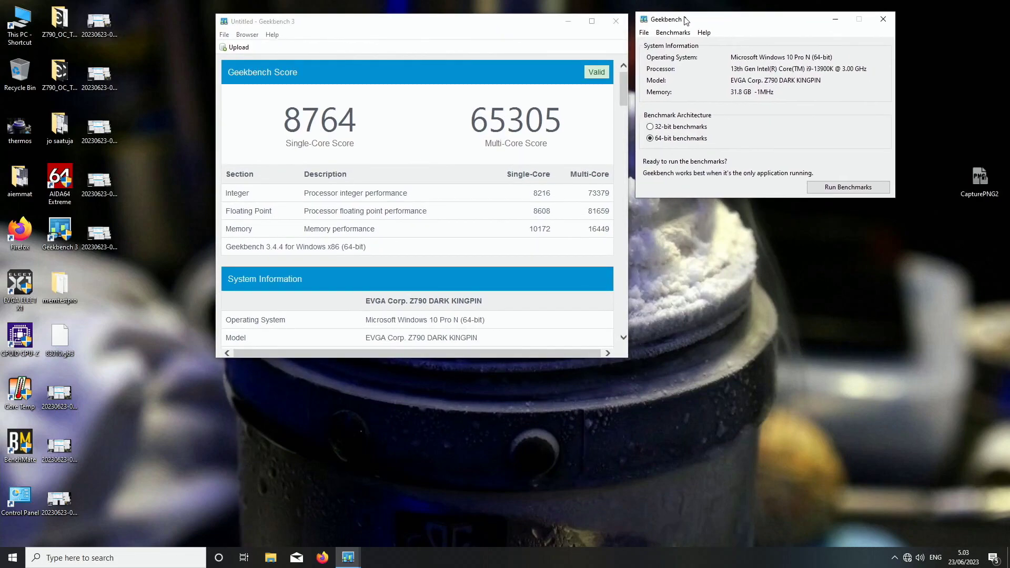
double_click(20, 337)
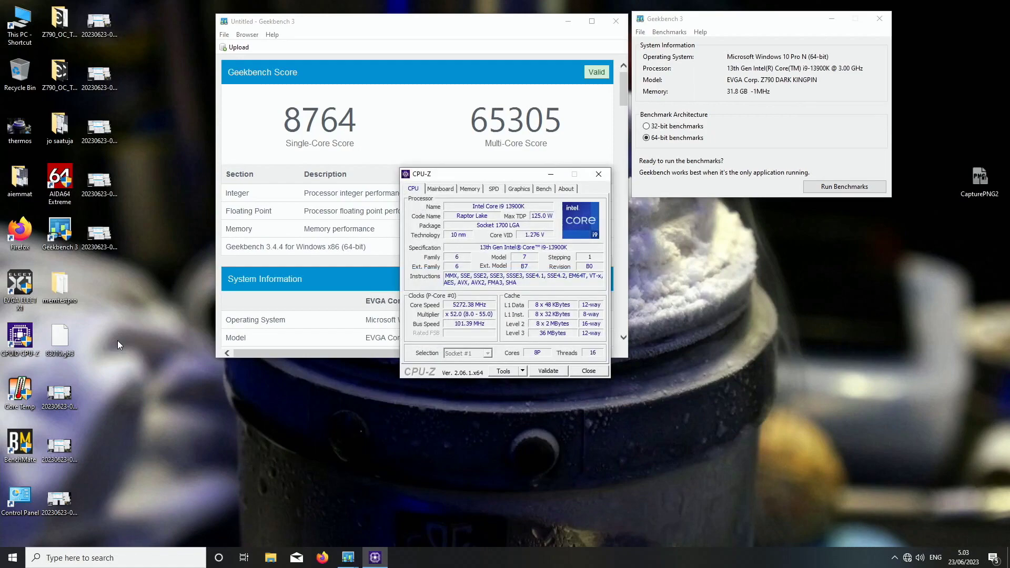
click(470, 189)
drag(486, 178, 820, 209)
Open a second CPU-Z window on the Mainboard page below the score window and nudge both Geekbench windows up
double_click(13, 343)
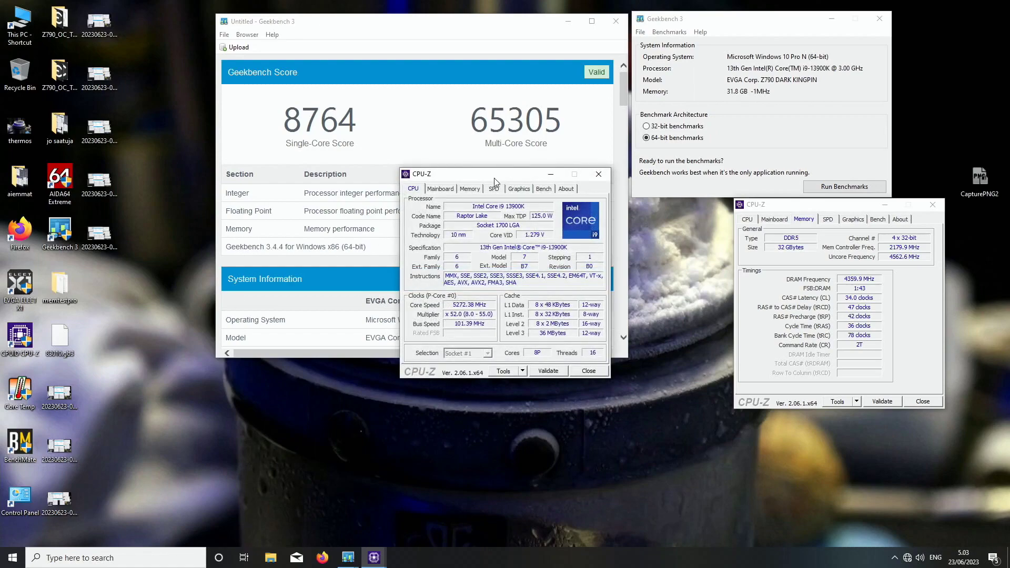
click(451, 188)
drag(488, 176, 607, 368)
drag(443, 20, 445, 14)
drag(694, 26, 693, 19)
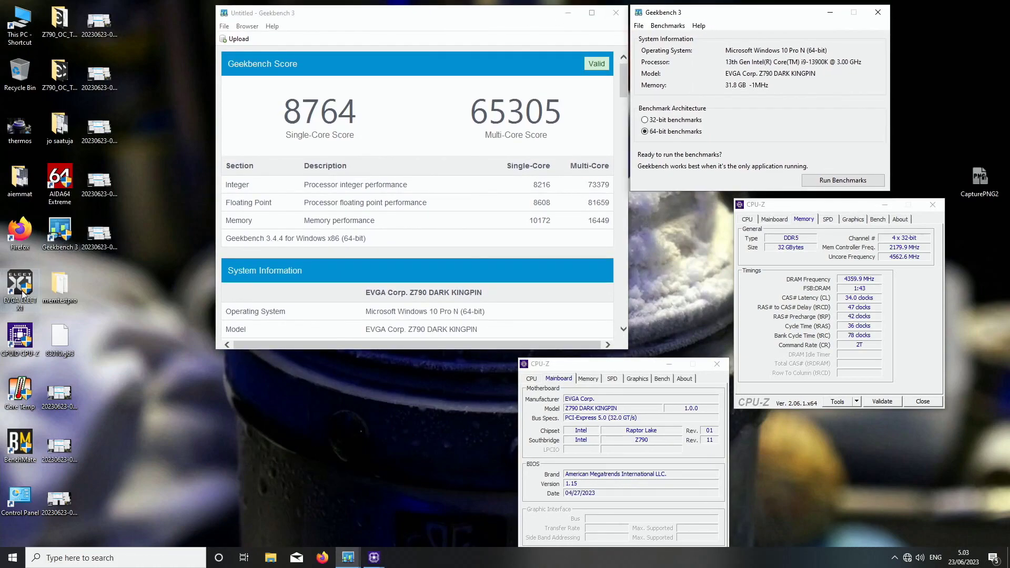
Open another CPU-Z window and place its CPU page in the upper-left corner of the desktop
double_click(27, 341)
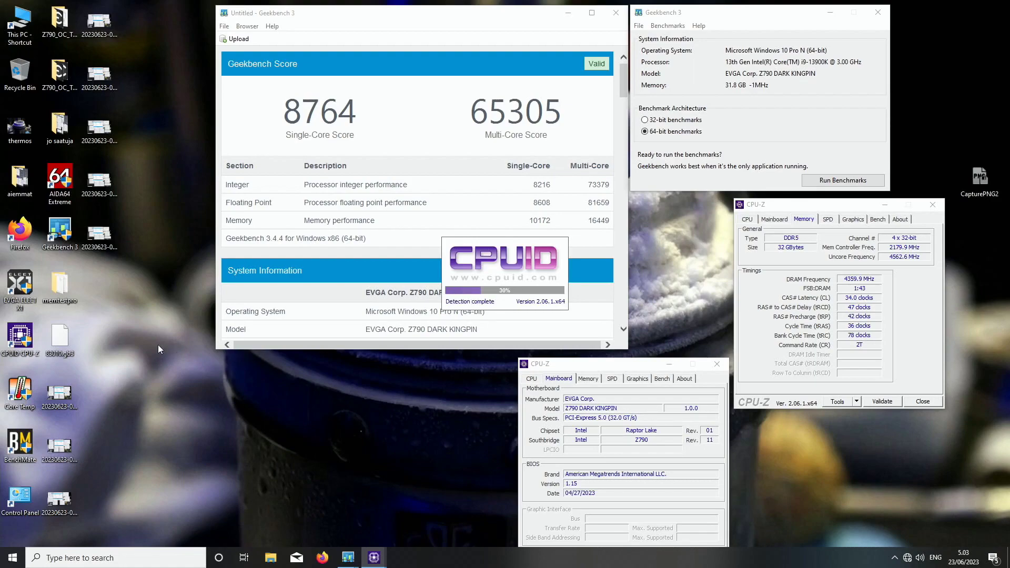
double_click(17, 344)
drag(496, 179, 100, 15)
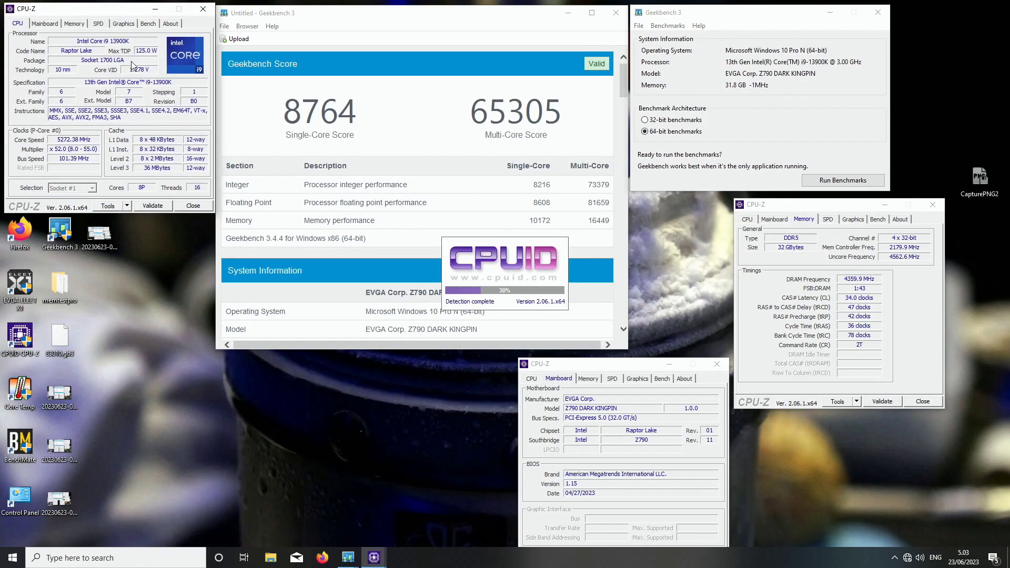
double_click(19, 336)
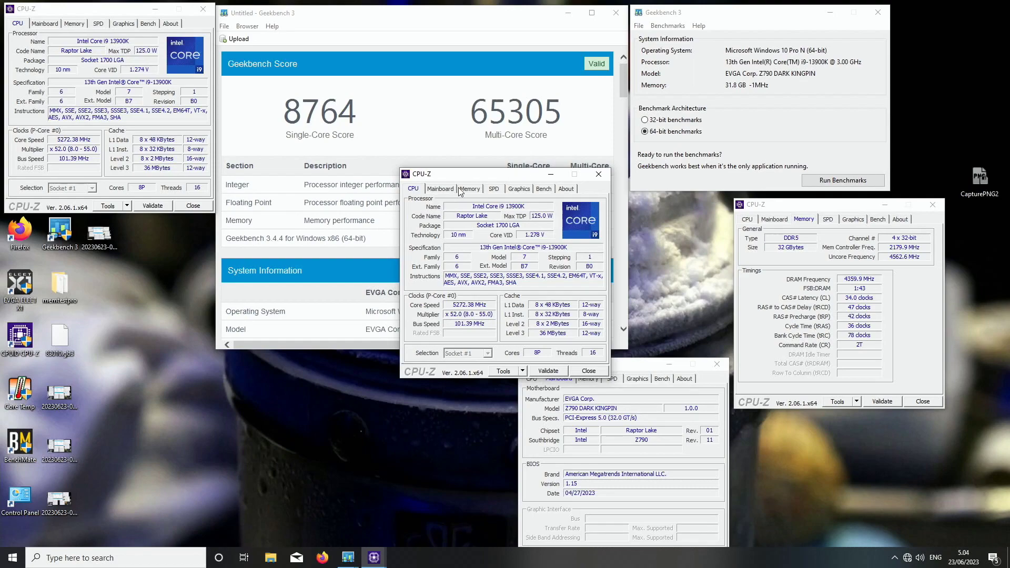
click(493, 189)
click(599, 175)
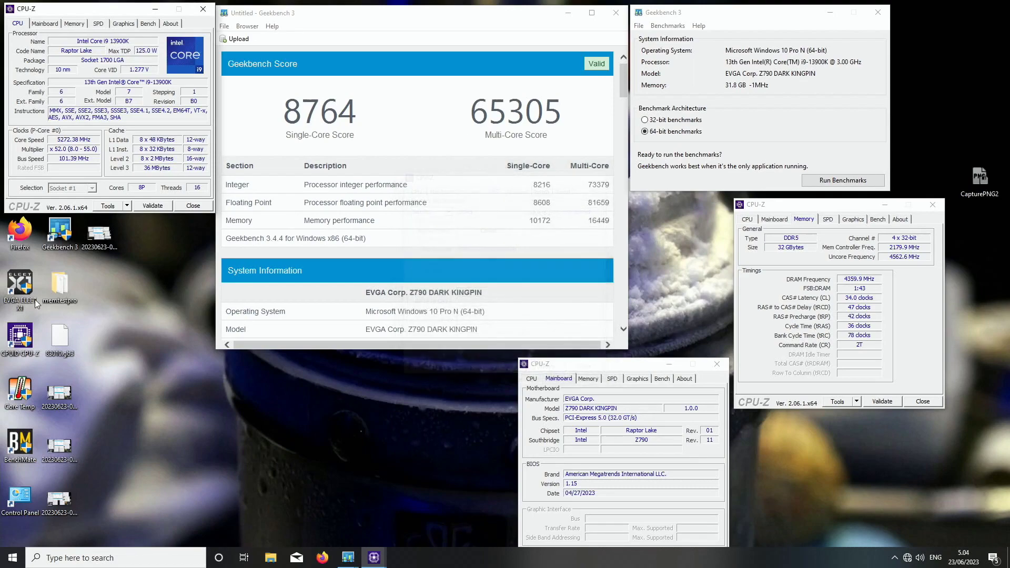
Open a CPU-Z window on the SPD page for Slot #1 and place it below the CPU page window
double_click(15, 347)
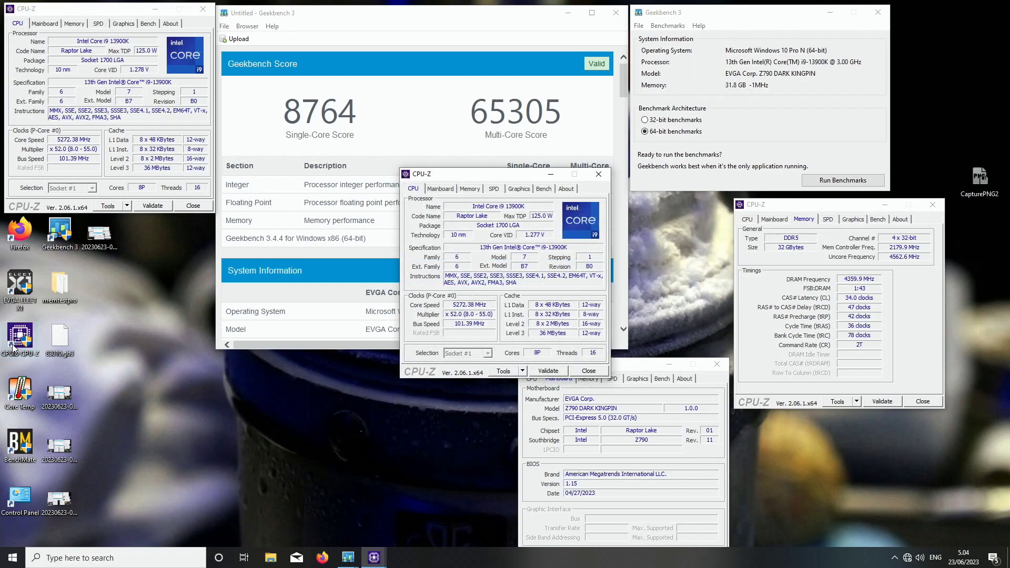
click(493, 188)
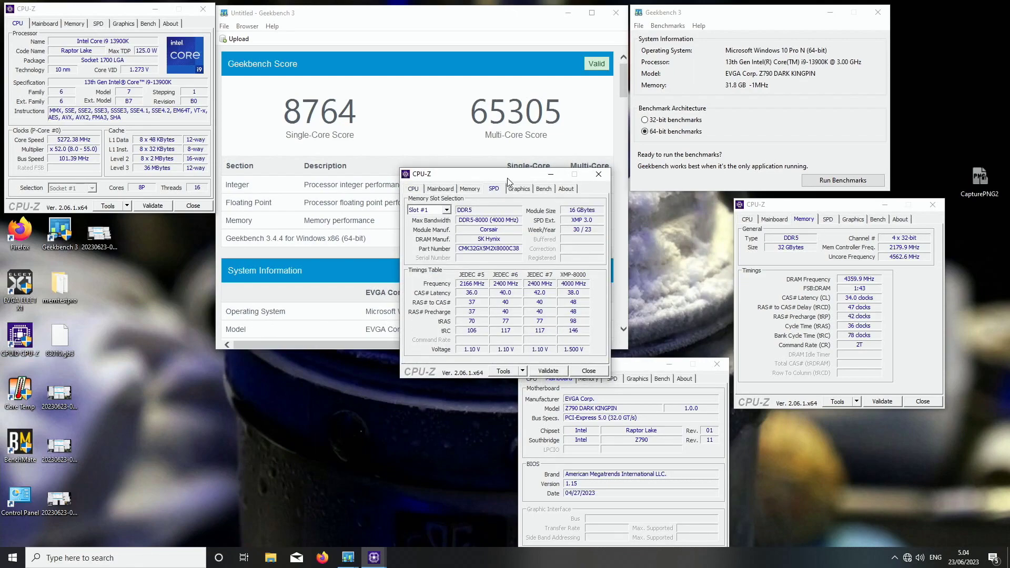
drag(507, 178, 113, 224)
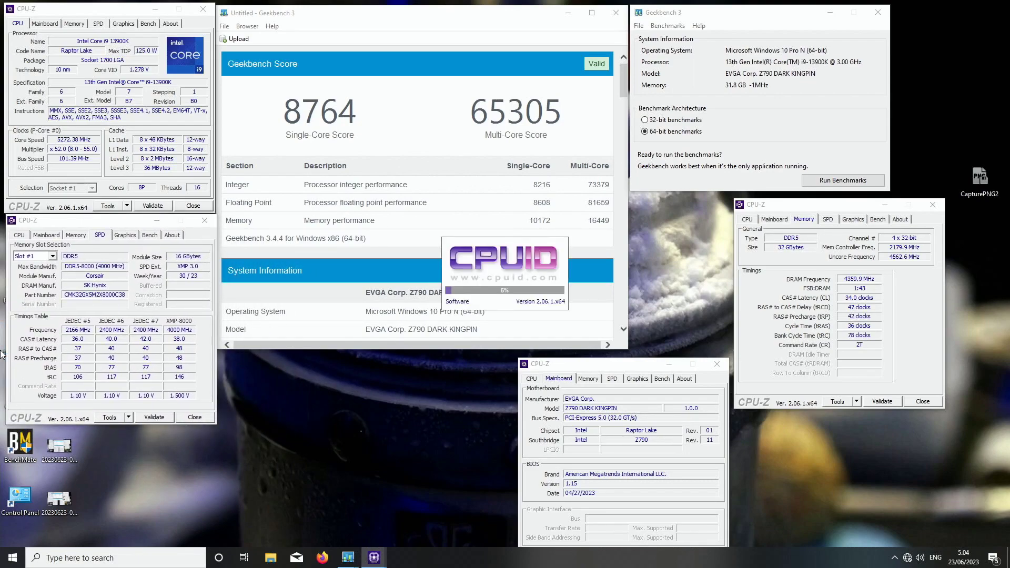
Show the SPD page for Slot #2 in a further CPU-Z window below the Geekbench score
click(314, 367)
click(267, 388)
click(247, 397)
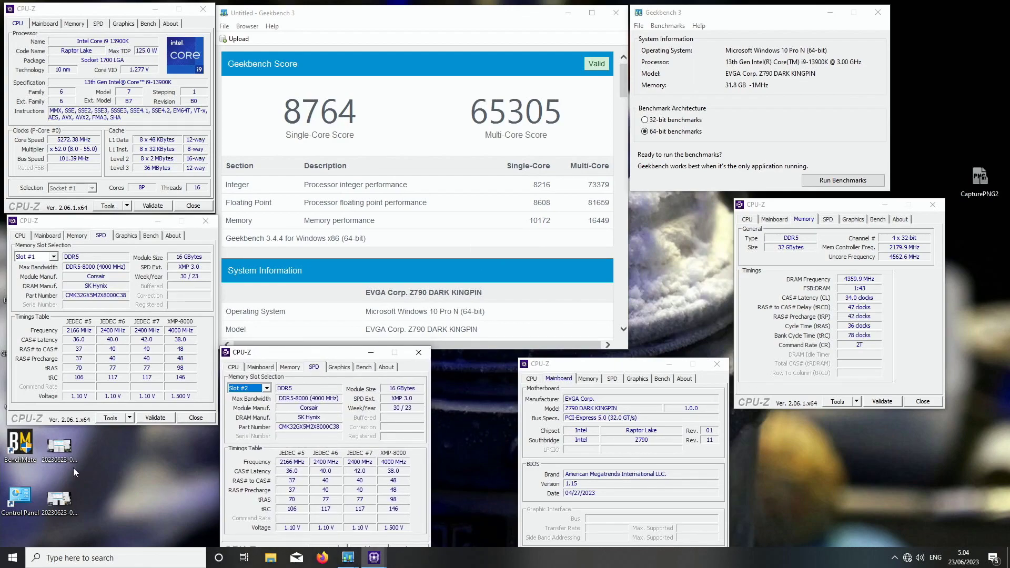
Launch HWiNFO64, place its sensors window below the CPU-Z memory window and bring the VDD and VDDQ voltages into view
click(84, 556)
text(hw)
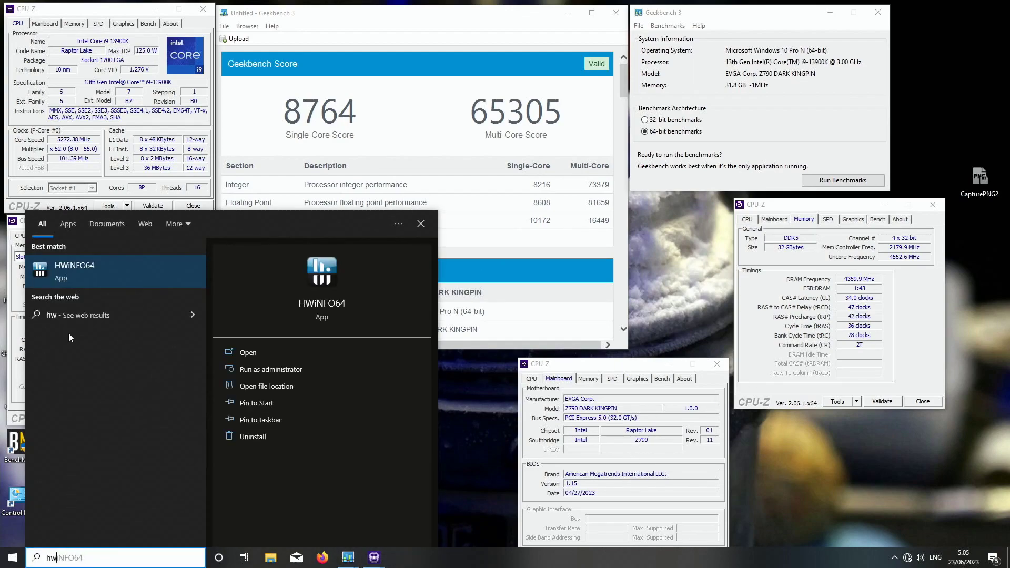
key(Return)
click(535, 305)
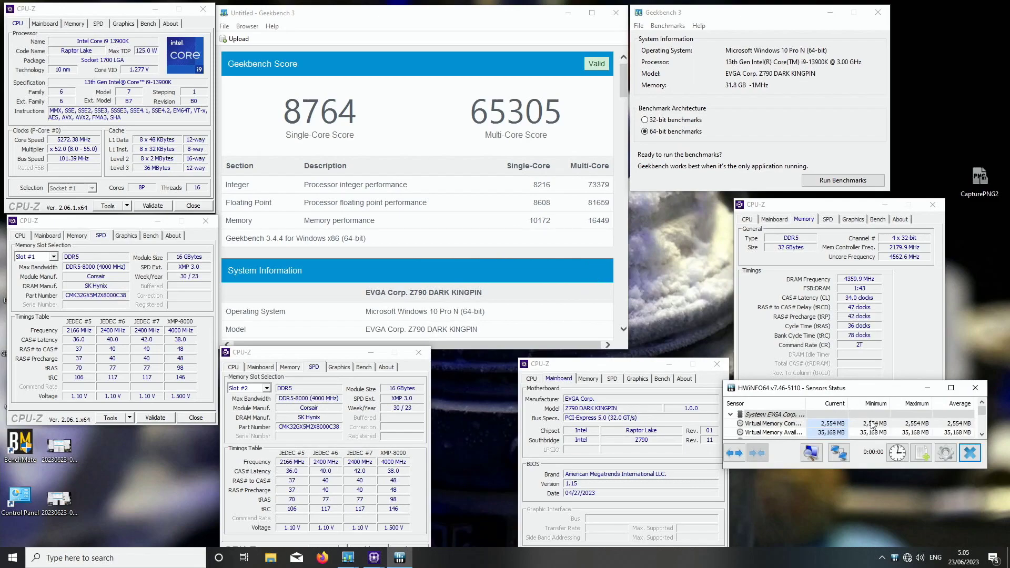
drag(892, 396, 901, 419)
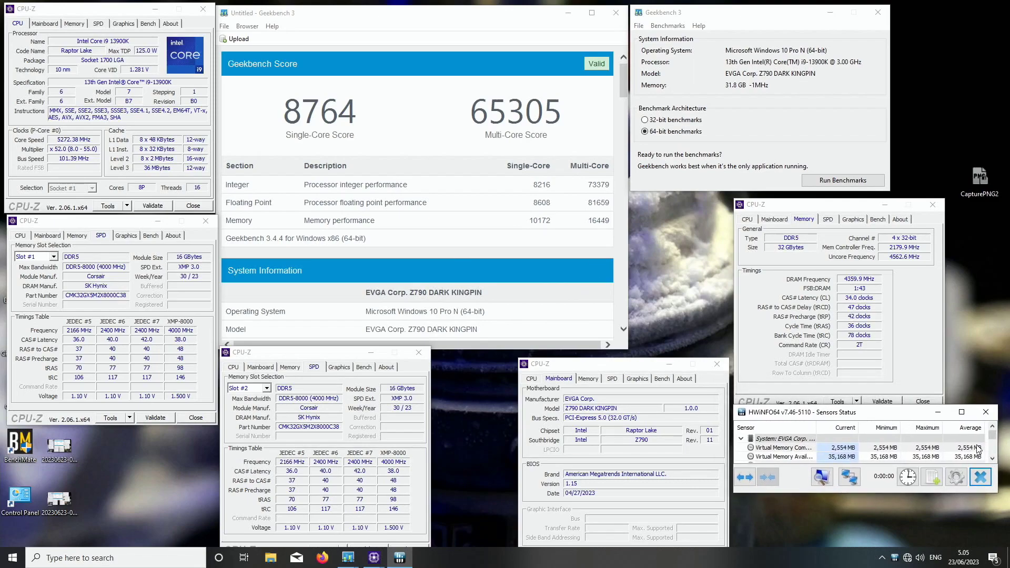
drag(992, 436, 993, 459)
click(992, 458)
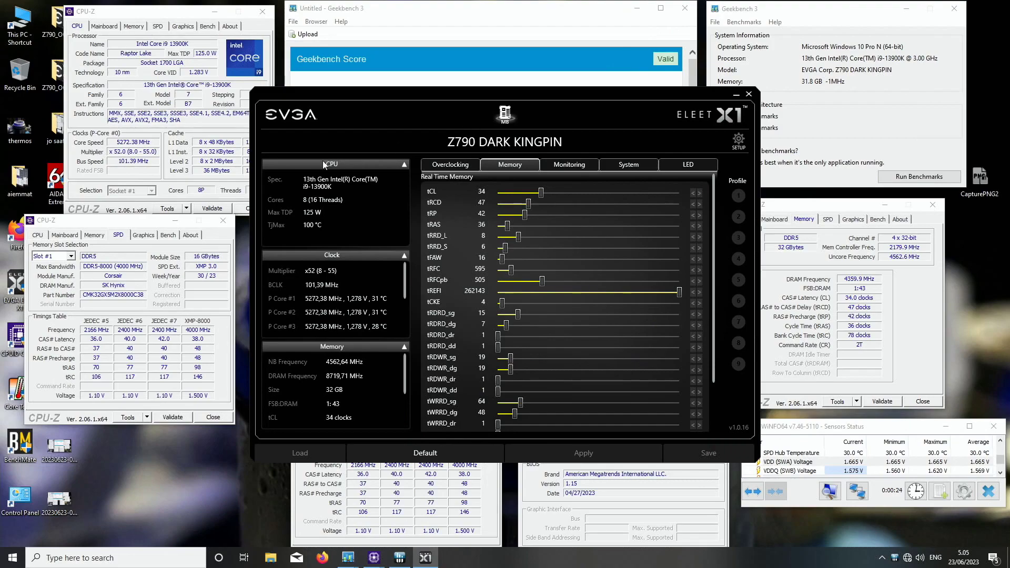
Shift the Slot #1 SPD window right and move EVGA ELEET X1 to the desktop's left side with the last memory timings showing
drag(150, 221, 180, 221)
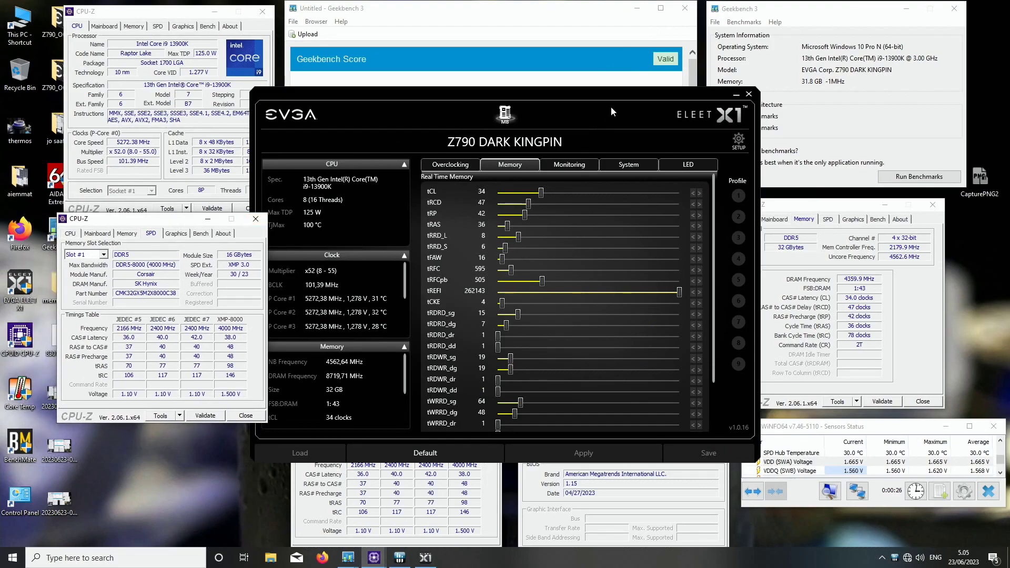
drag(610, 105, 303, 93)
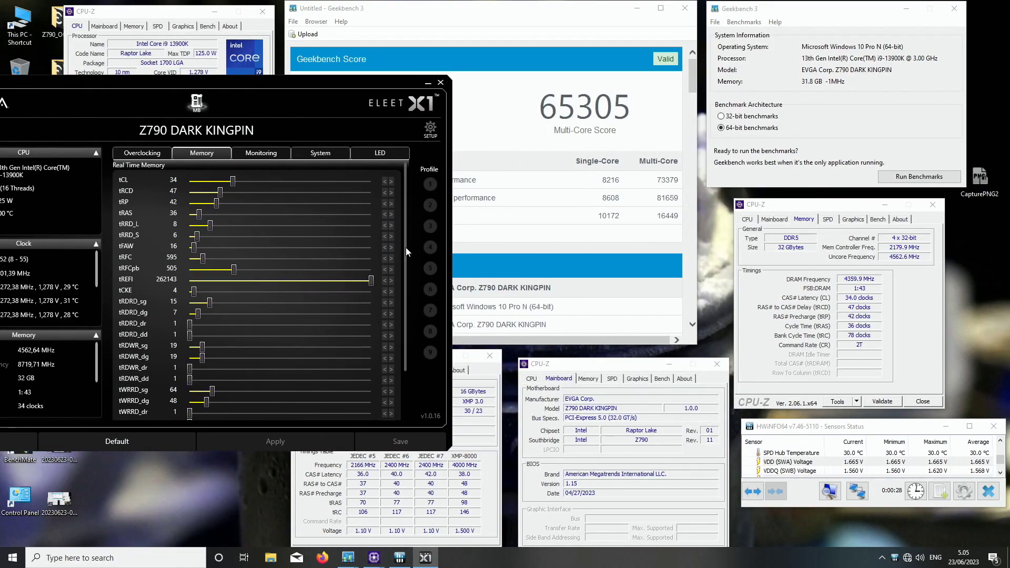
drag(405, 247, 415, 294)
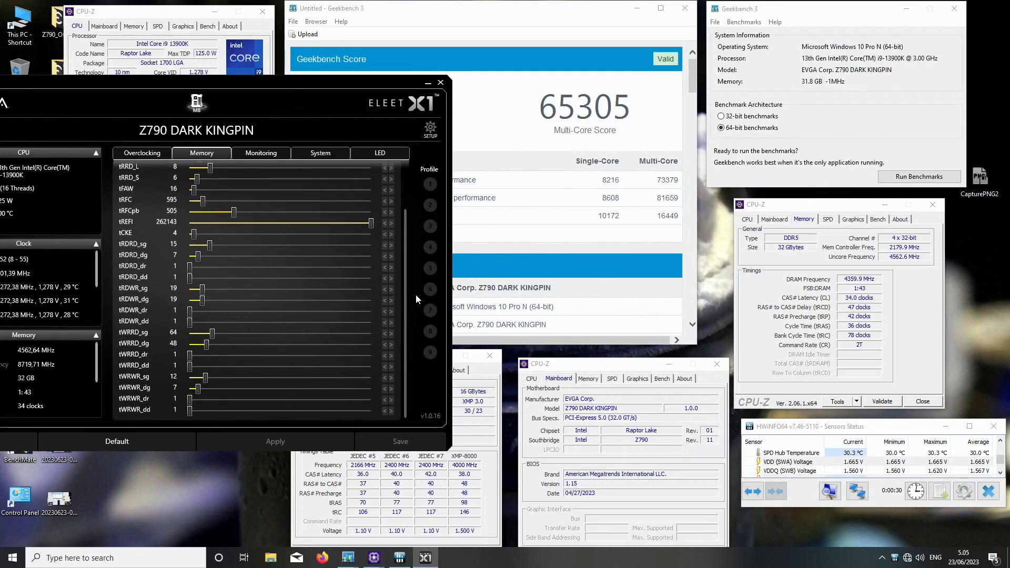
drag(301, 86, 188, 136)
Bring both SPD windows and the Geekbench score to the front, placing the Slot #1 window so the ELEET X1 timing values show
mouse_move(375, 556)
mouse_move(364, 532)
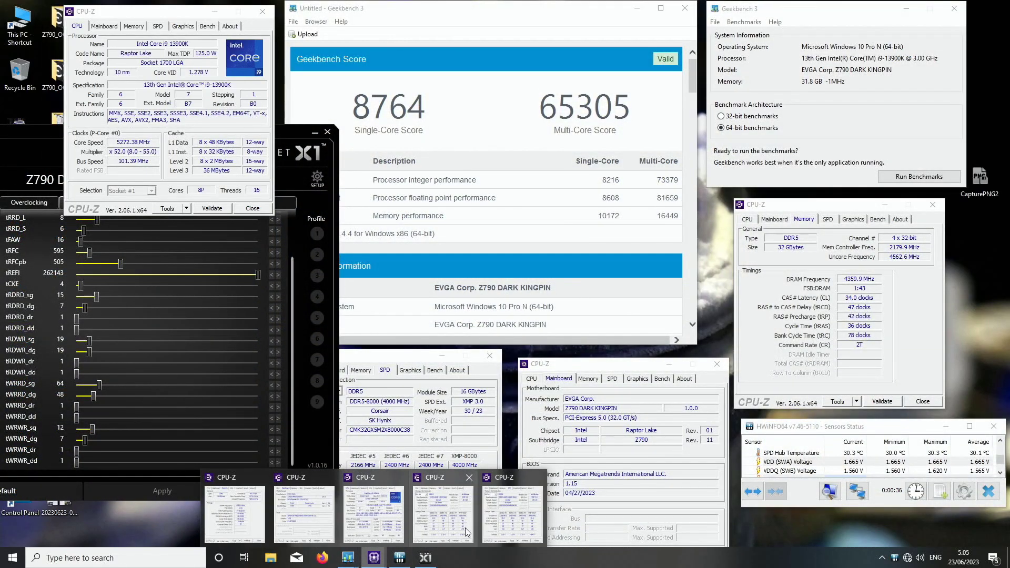
mouse_move(504, 523)
click(462, 518)
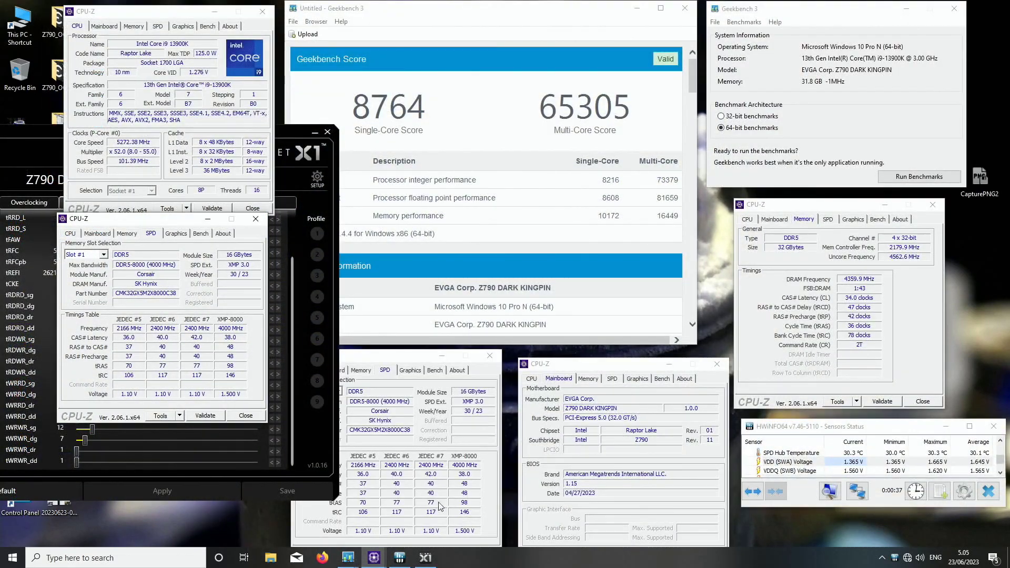
drag(164, 218, 179, 226)
click(315, 16)
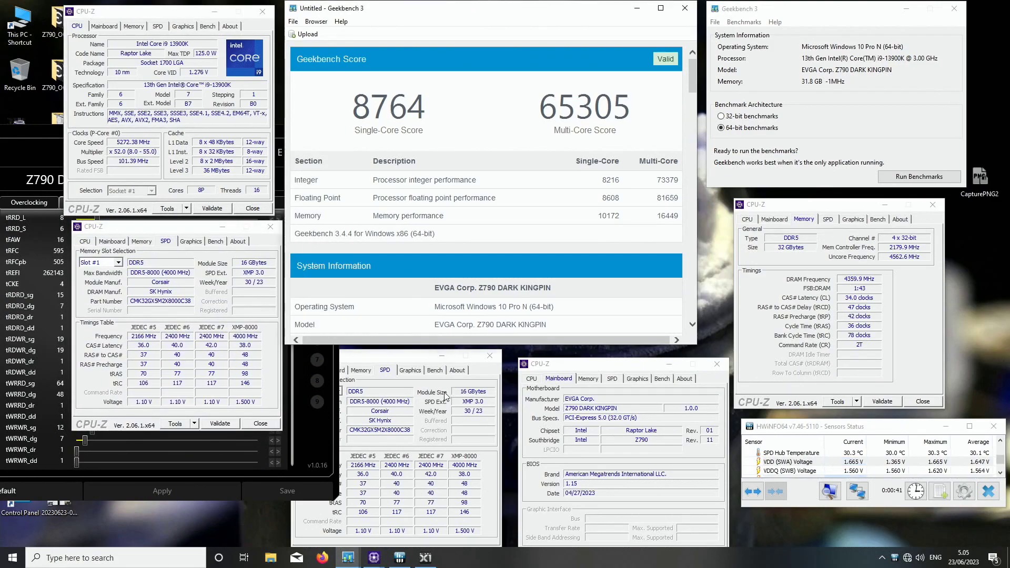
click(428, 413)
Capture the arranged benchmark, CPU-Z, HWiNFO64 and timing windows with CapturePNG2
click(968, 197)
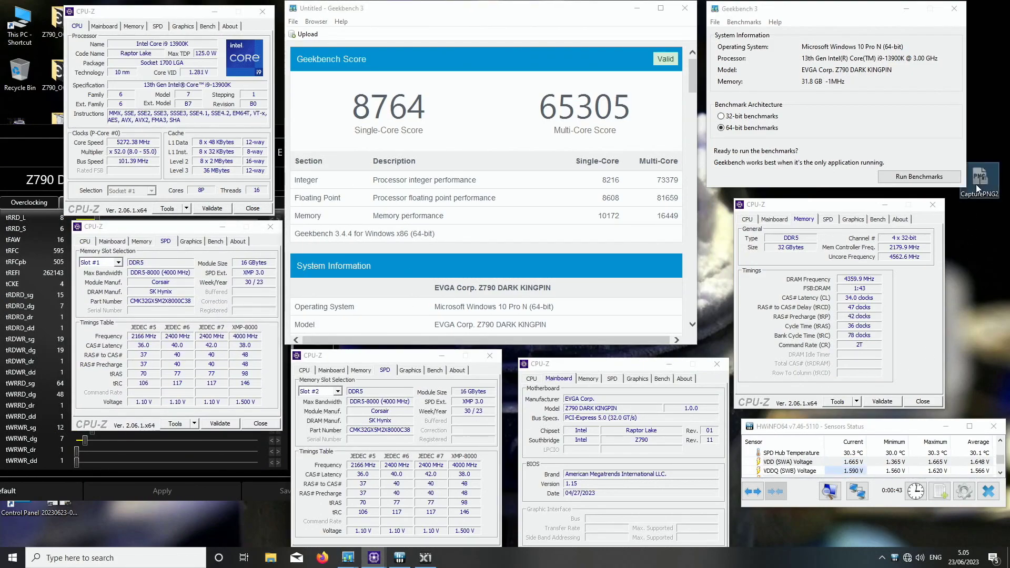